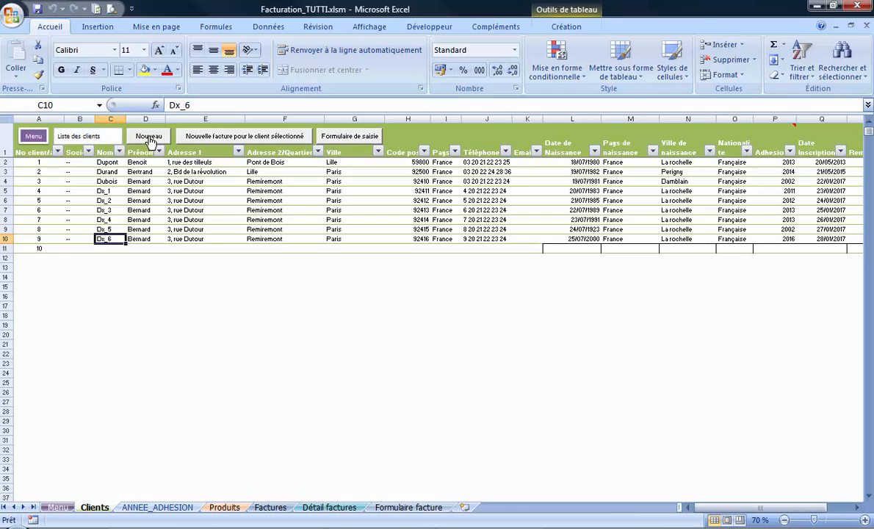
- Examine the blank new row of the Clients table and its Adhesion, Date Inscription, Remise and Cotisation columns
click(36, 249)
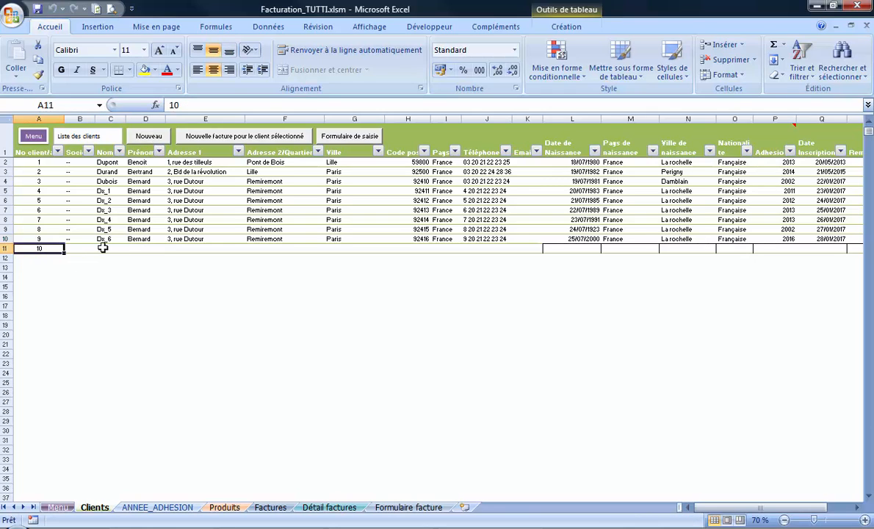
drag(101, 246, 808, 249)
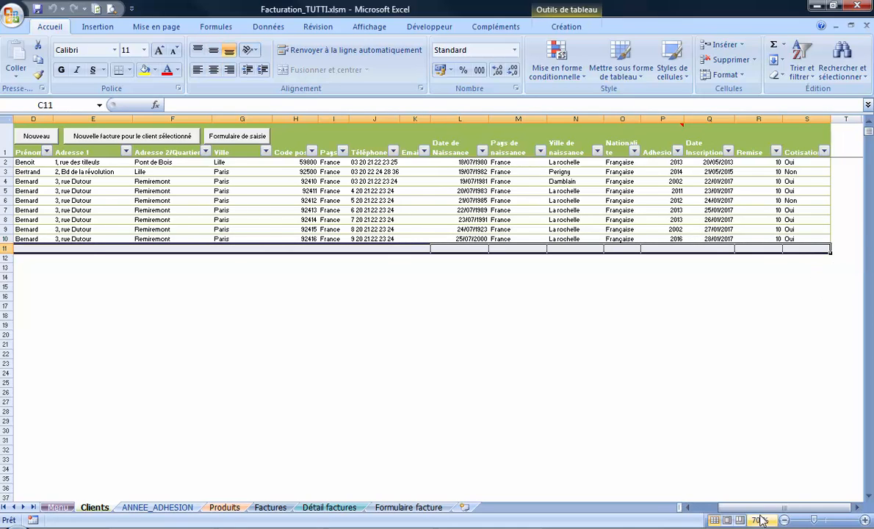
drag(761, 508, 670, 508)
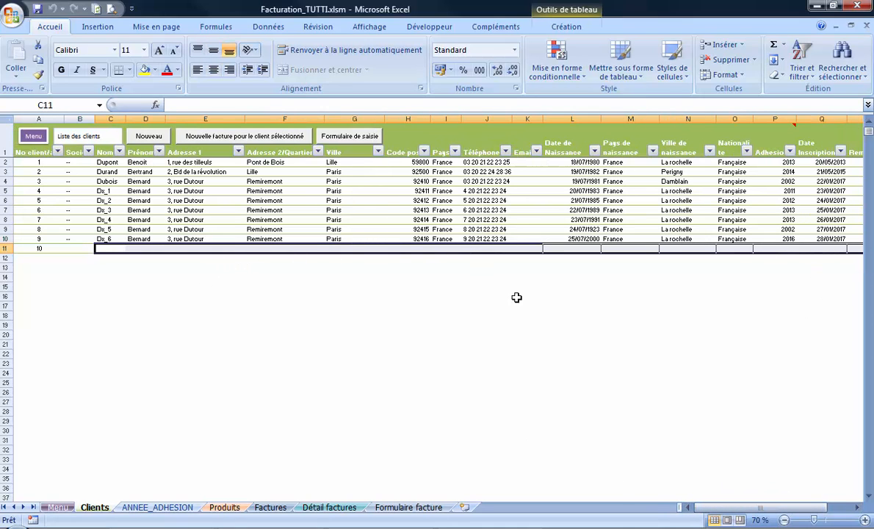
drag(740, 509, 768, 508)
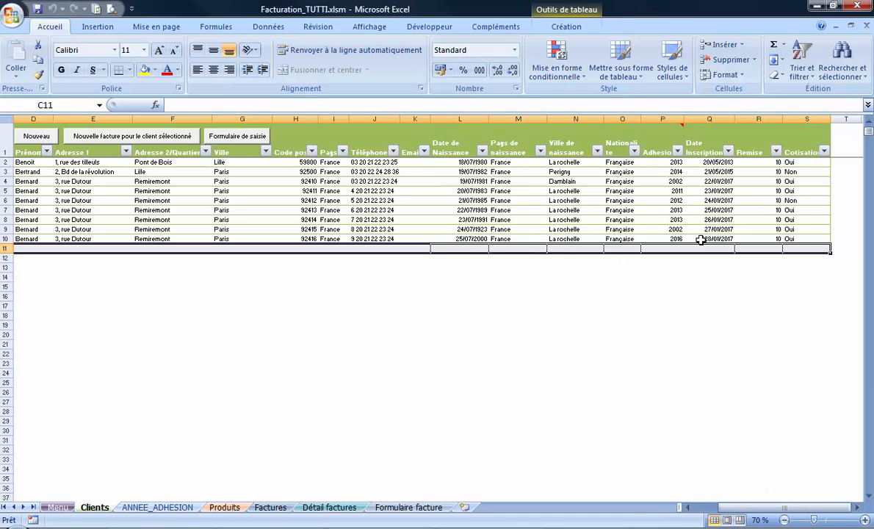
click(661, 249)
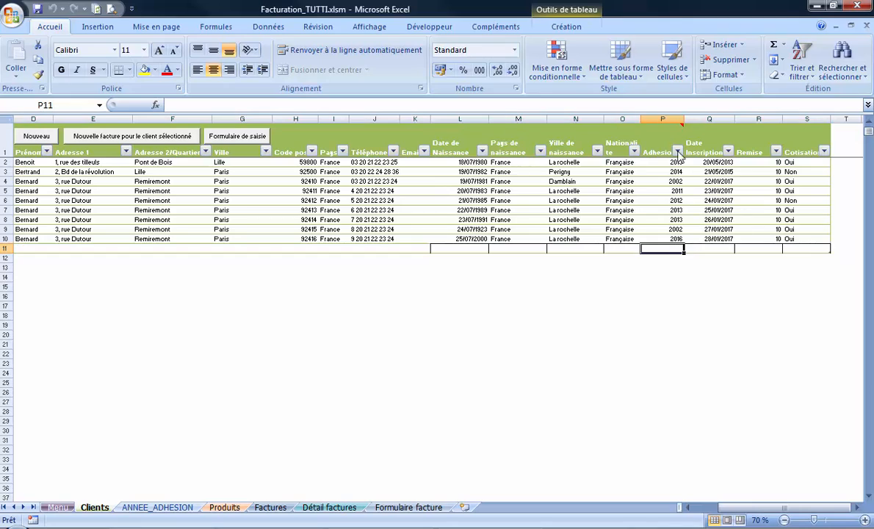
click(710, 249)
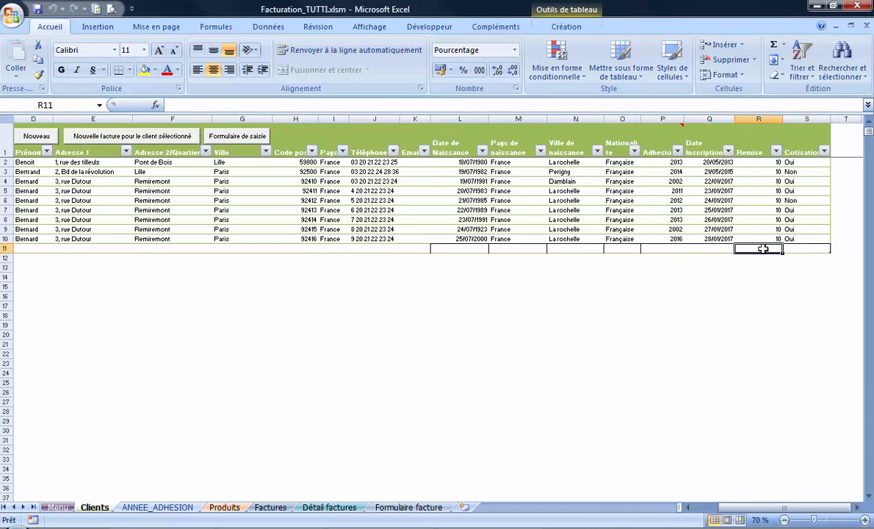
click(758, 162)
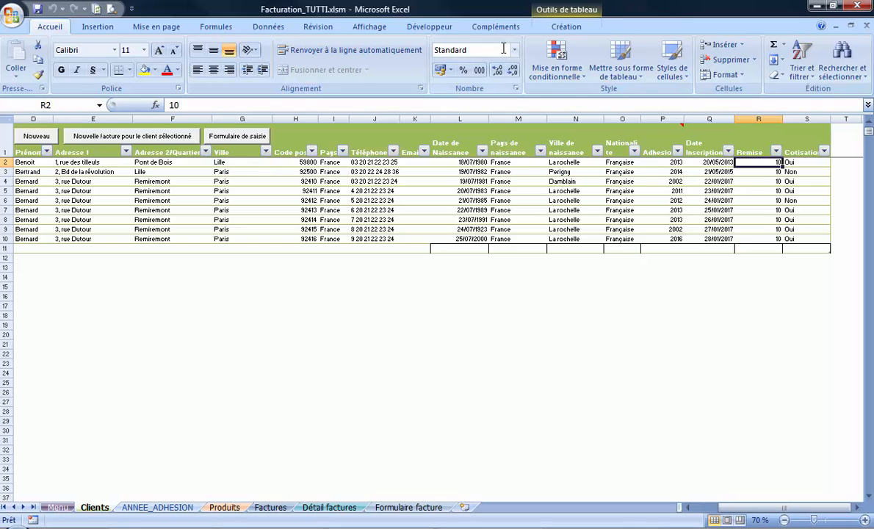
click(764, 248)
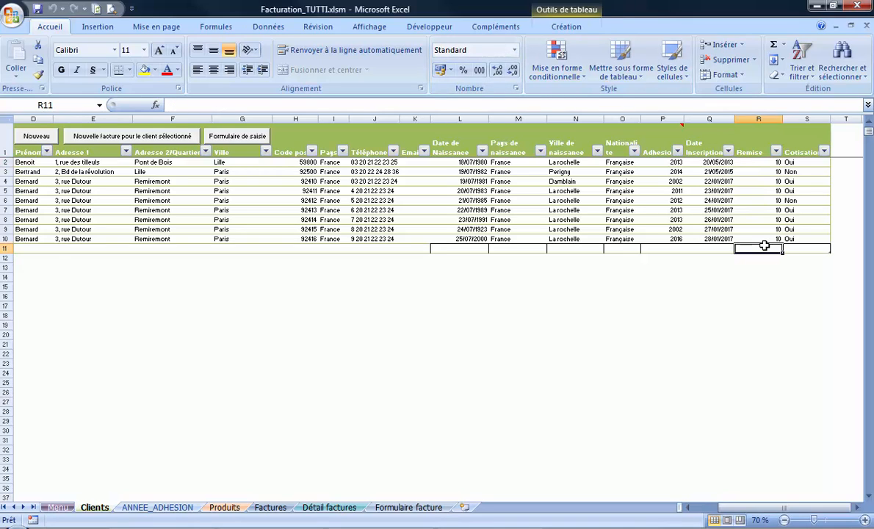
click(788, 162)
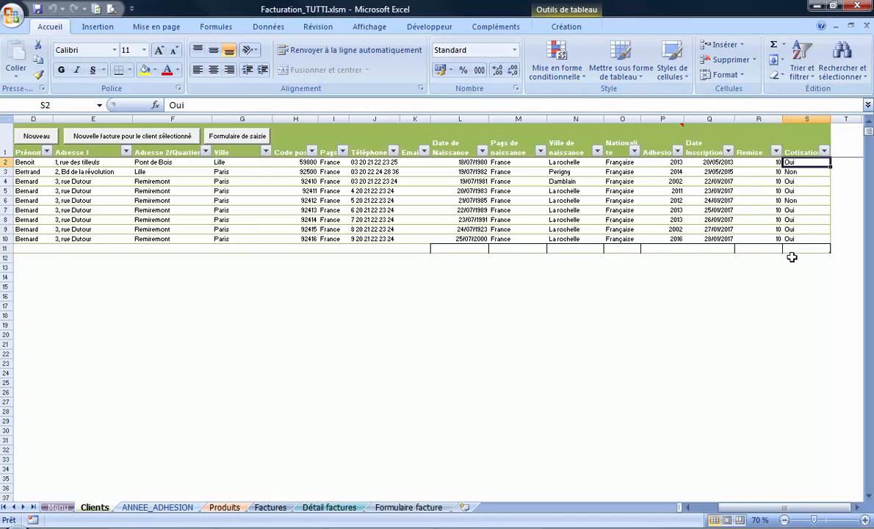
drag(727, 506, 648, 447)
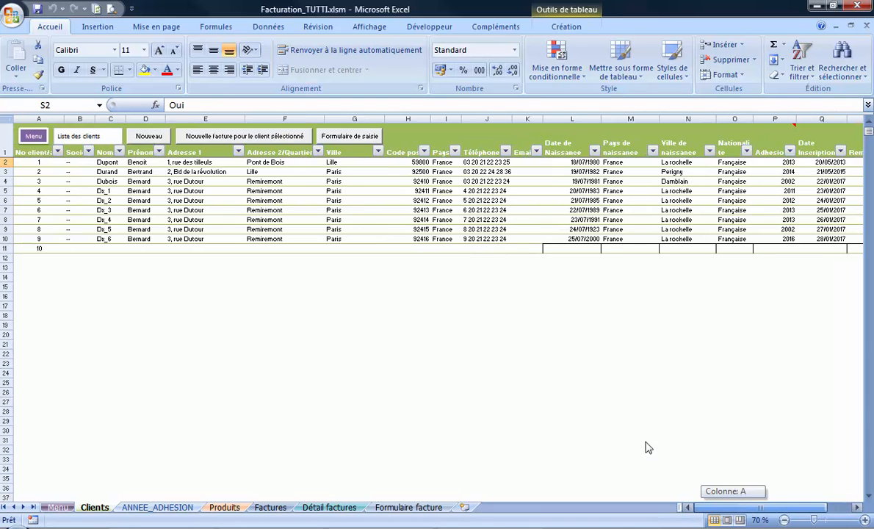
- Browse the client records forward and back in the data entry form, and close the form
click(373, 140)
click(246, 271)
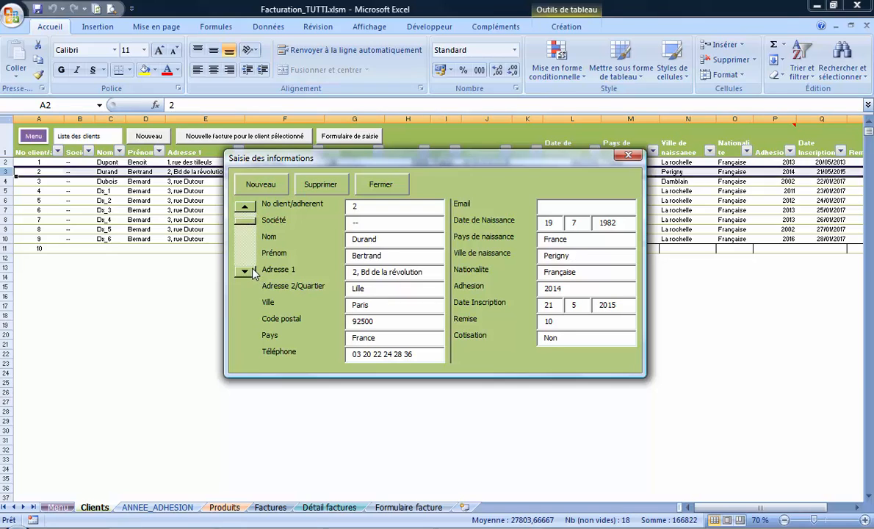
click(253, 269)
click(246, 208)
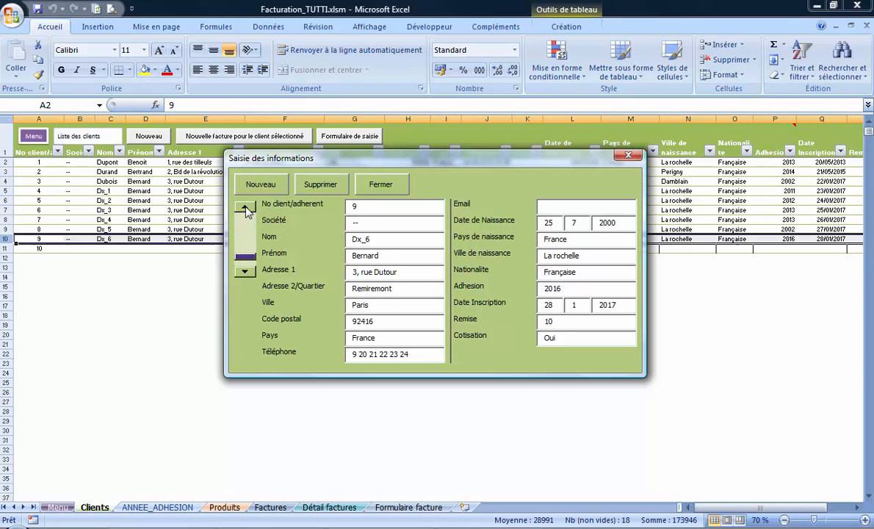
drag(246, 208, 246, 208)
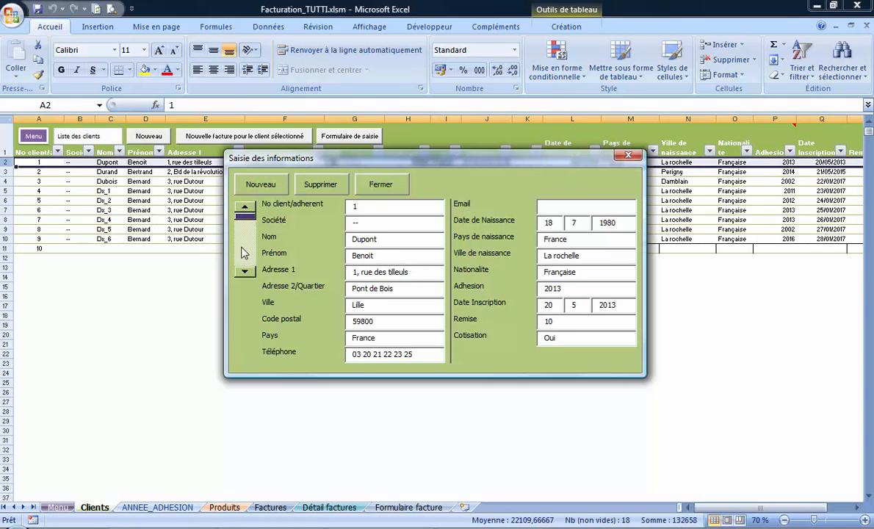
drag(247, 271, 248, 272)
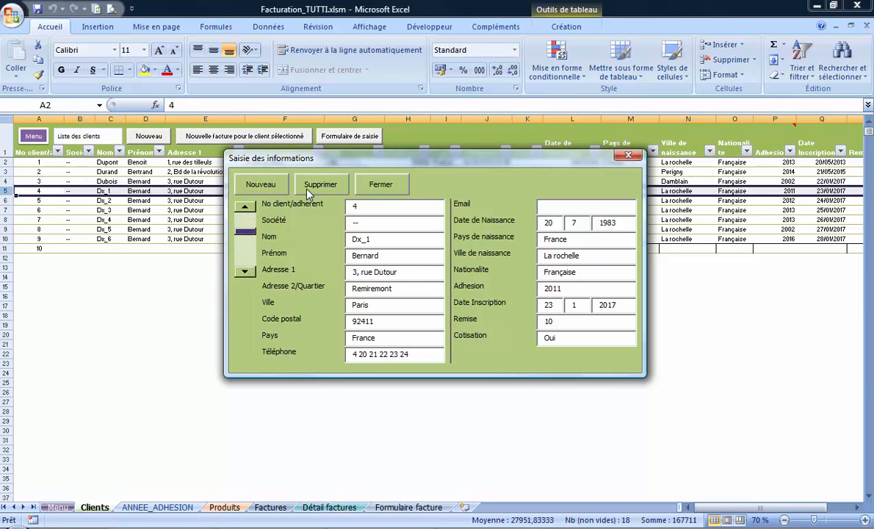
click(628, 155)
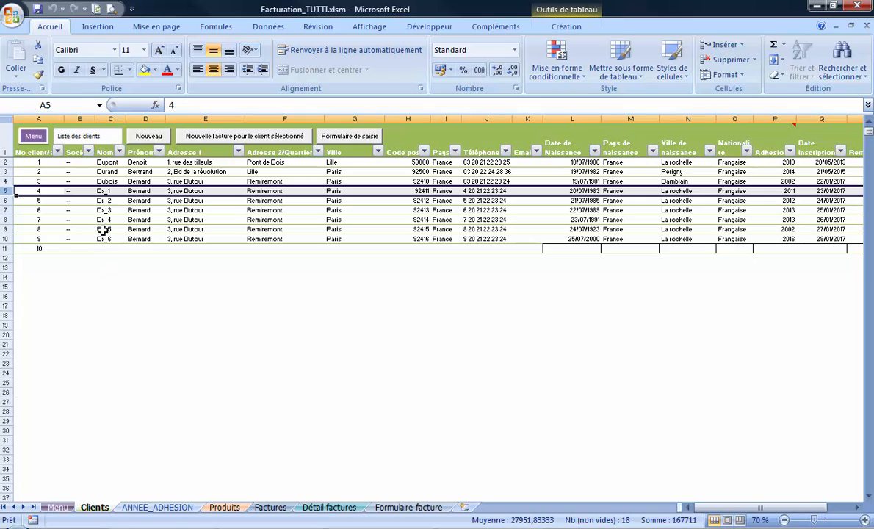
- Create a new invoice for the client in row 10 of the Clients sheet and date it 13/02/2017
click(104, 238)
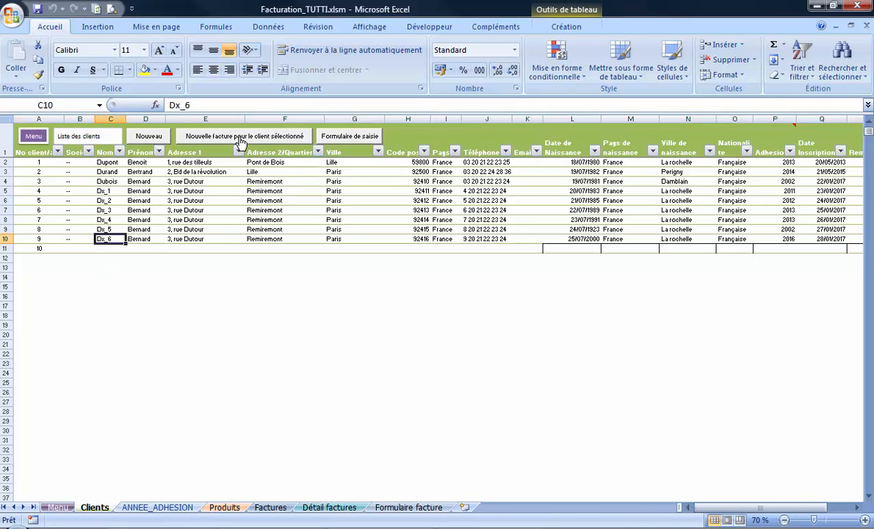
click(230, 141)
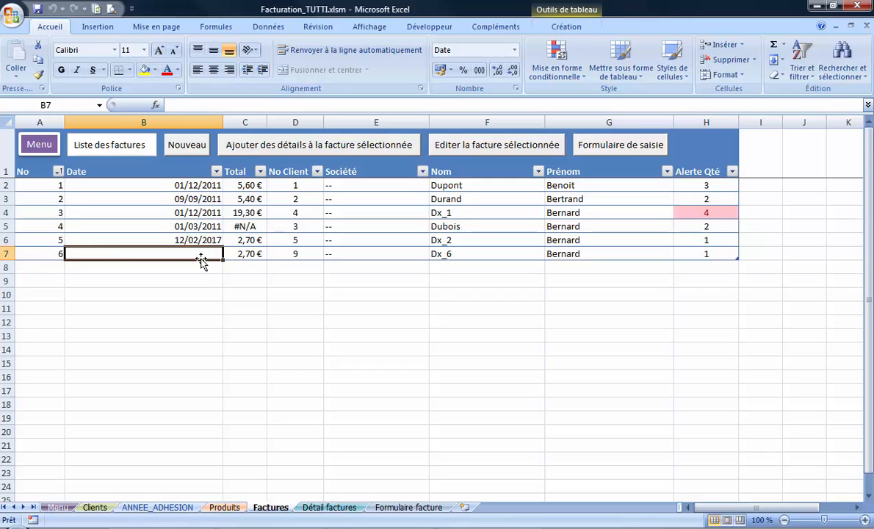
key(ctrl+semicolon)
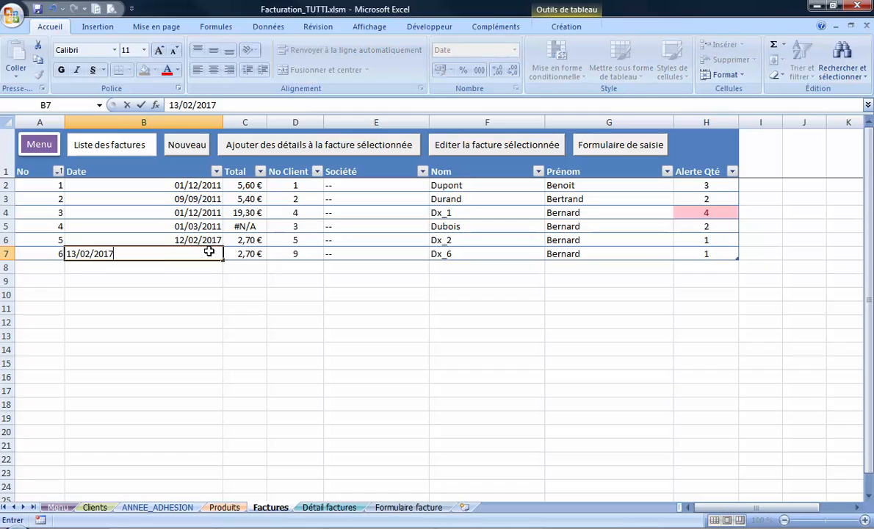
click(292, 252)
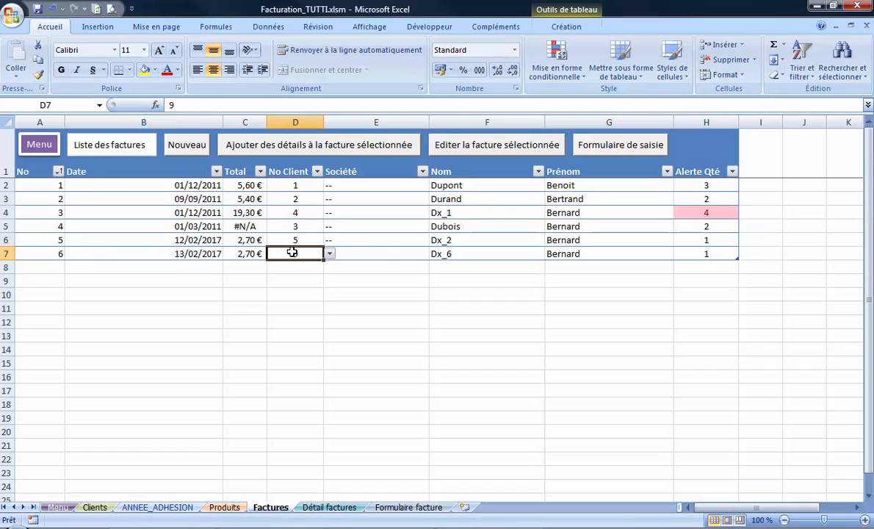
- Inspect the Société, Nom, Total and No Client cells of the new invoice in row 7
click(385, 254)
click(478, 255)
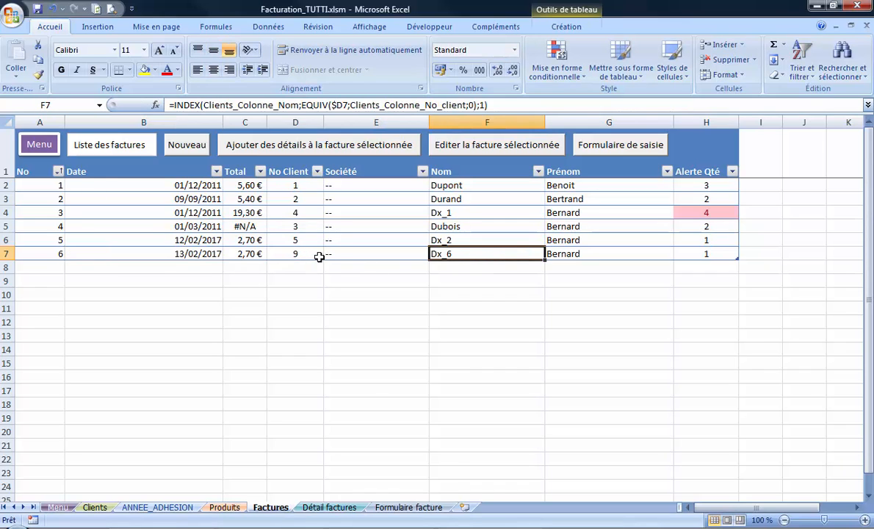
click(253, 254)
click(297, 254)
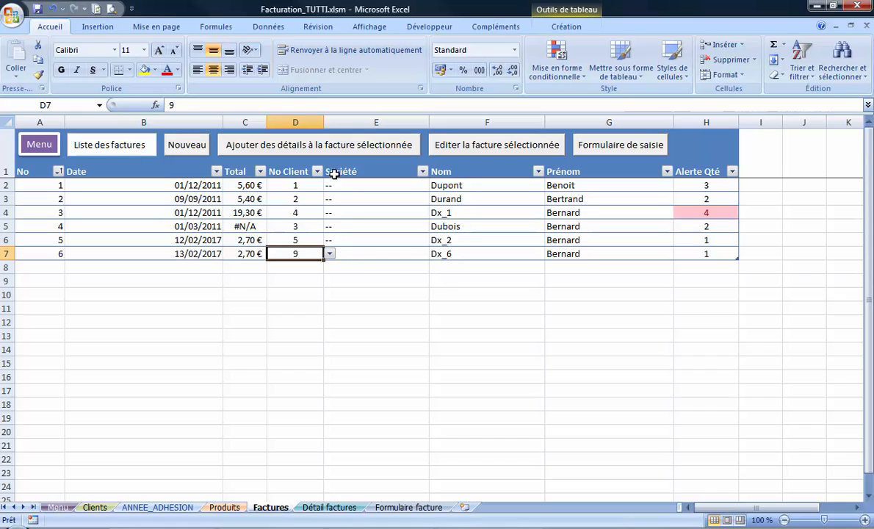
click(493, 254)
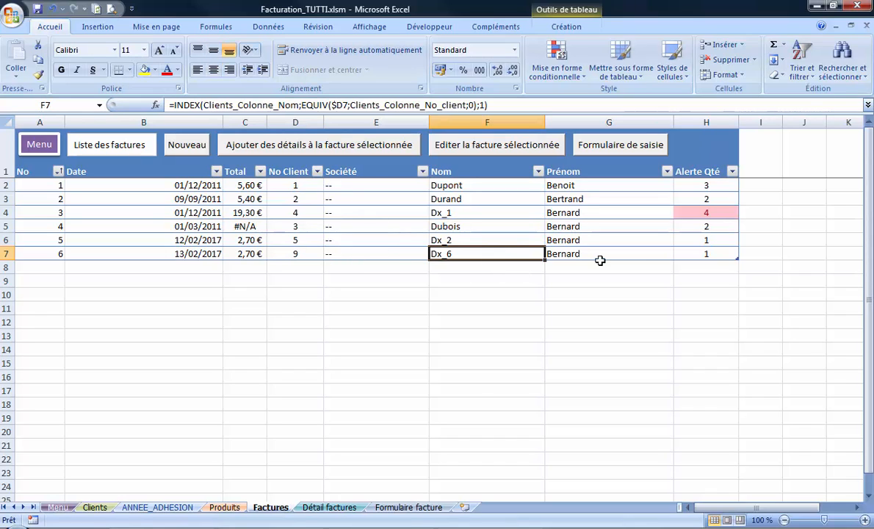
- Review the conditional formatting rule on the Alerte Qté column H2:H7, including its condition and fill format
drag(717, 184, 718, 253)
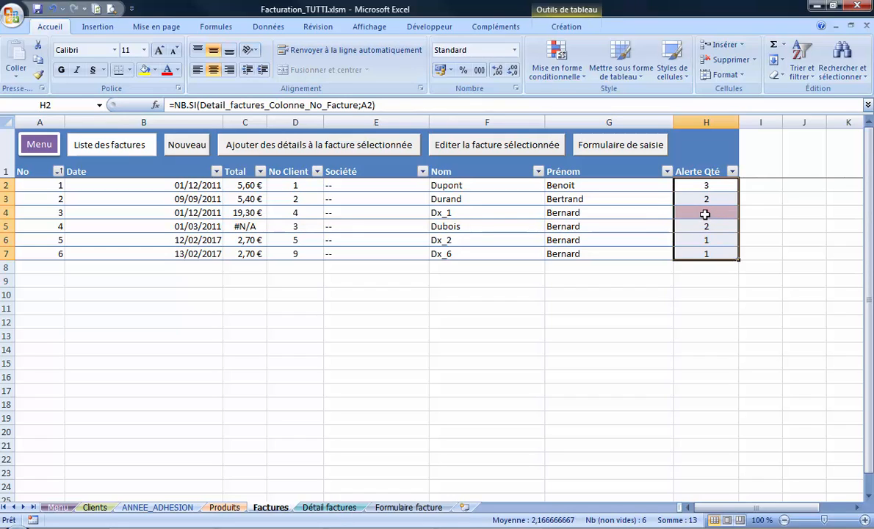
click(557, 66)
mouse_move(604, 110)
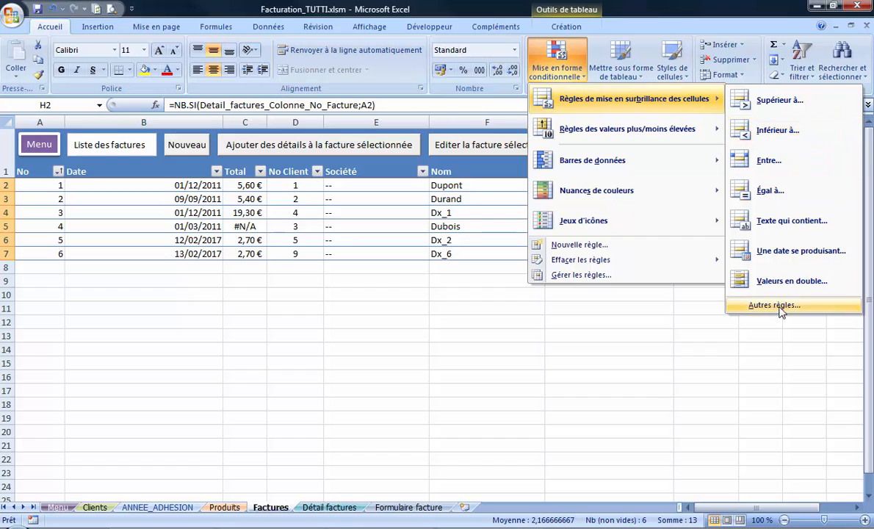
click(582, 275)
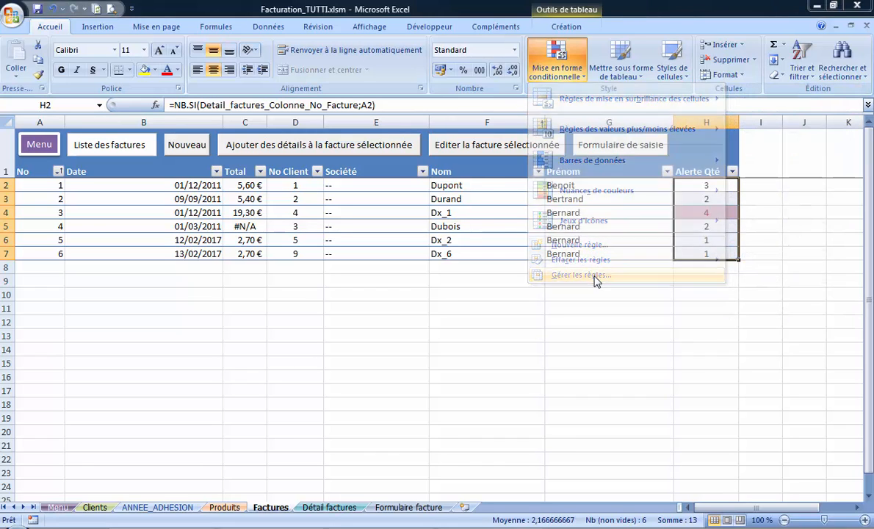
click(359, 209)
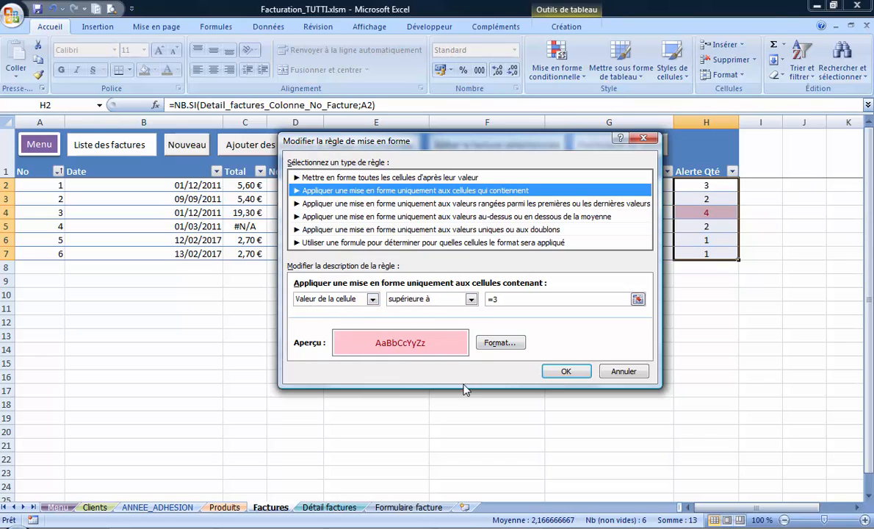
click(507, 343)
click(441, 114)
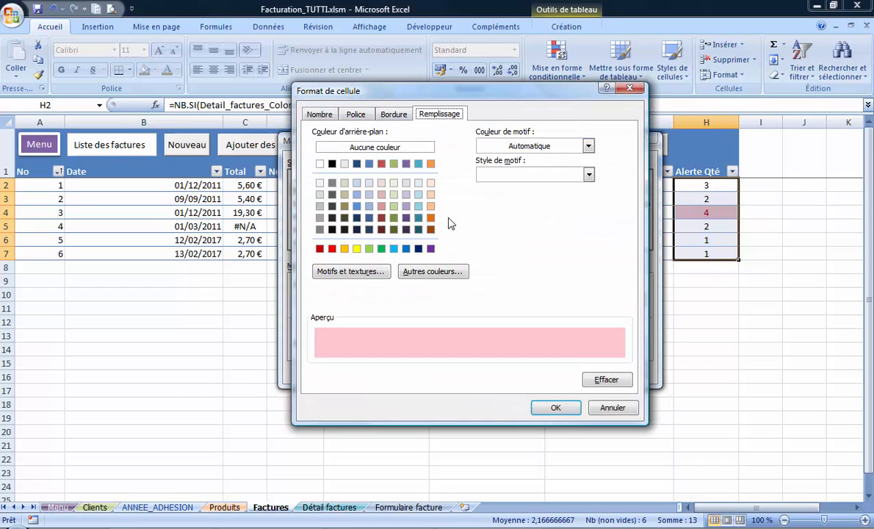
click(555, 408)
click(561, 370)
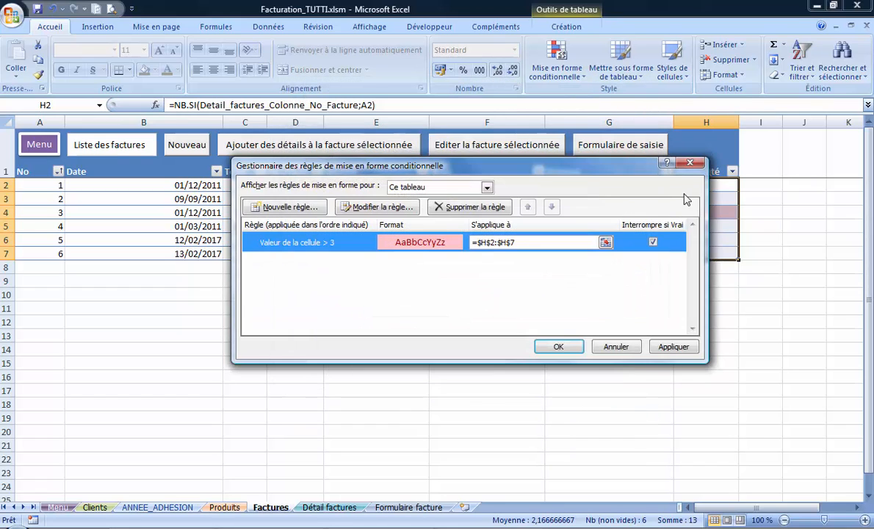
click(558, 346)
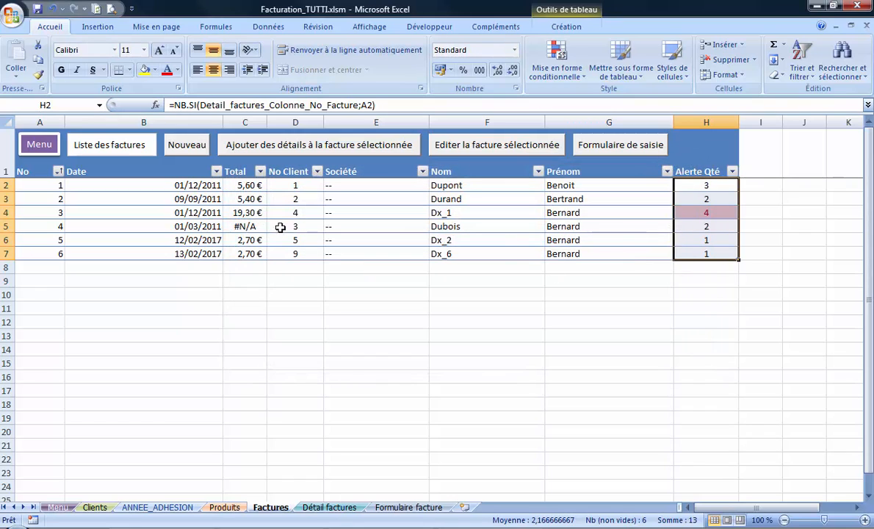
- Add five blank invoices to the invoice list and create a detail line for the one in row 8
click(186, 147)
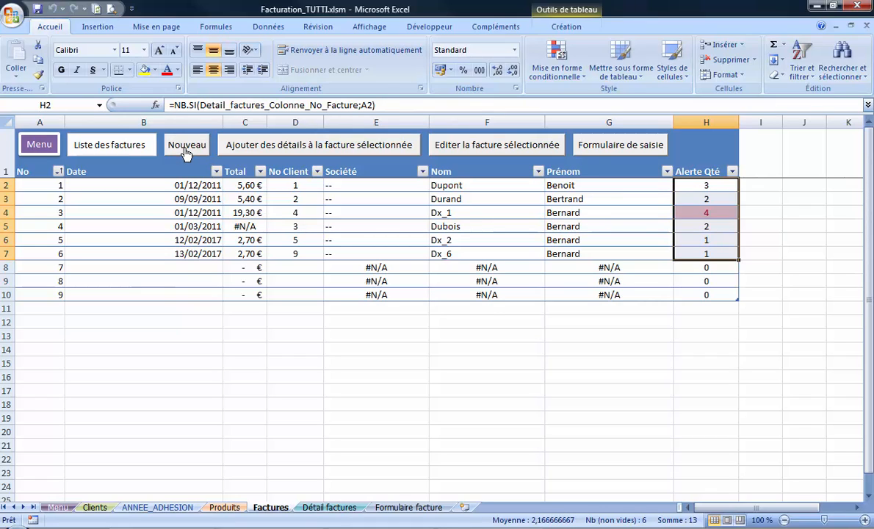
click(173, 266)
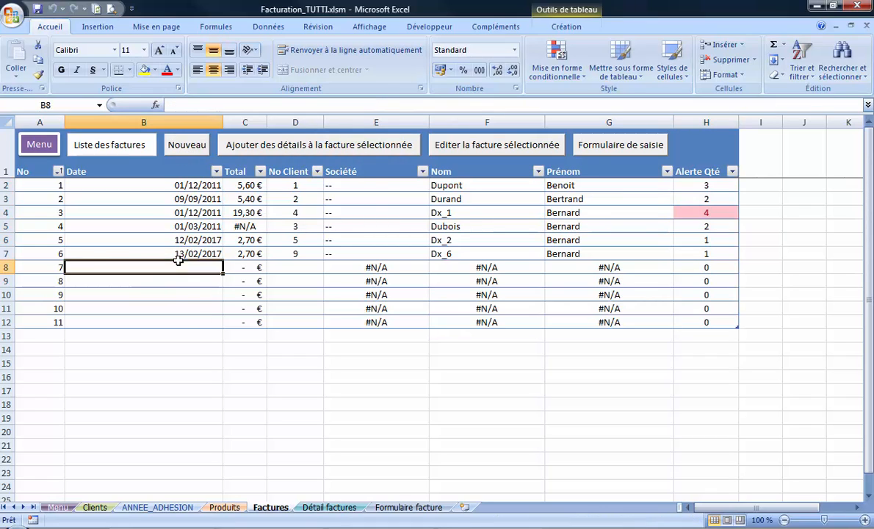
click(325, 146)
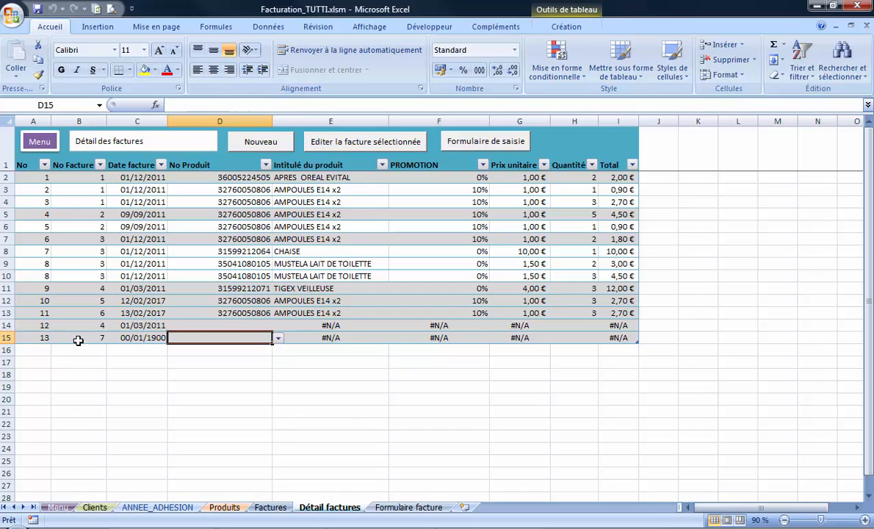
- Date the invoice in row 8 of the Factures sheet 13/02/2017
click(151, 338)
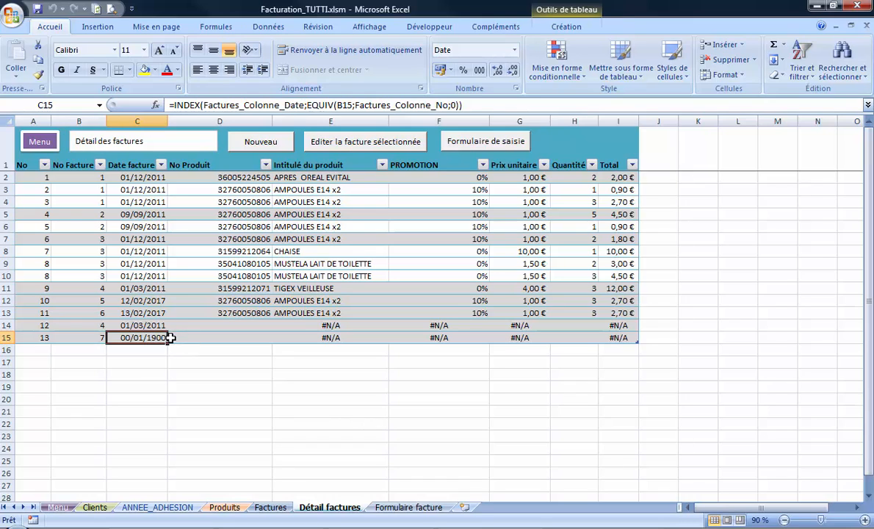
click(270, 507)
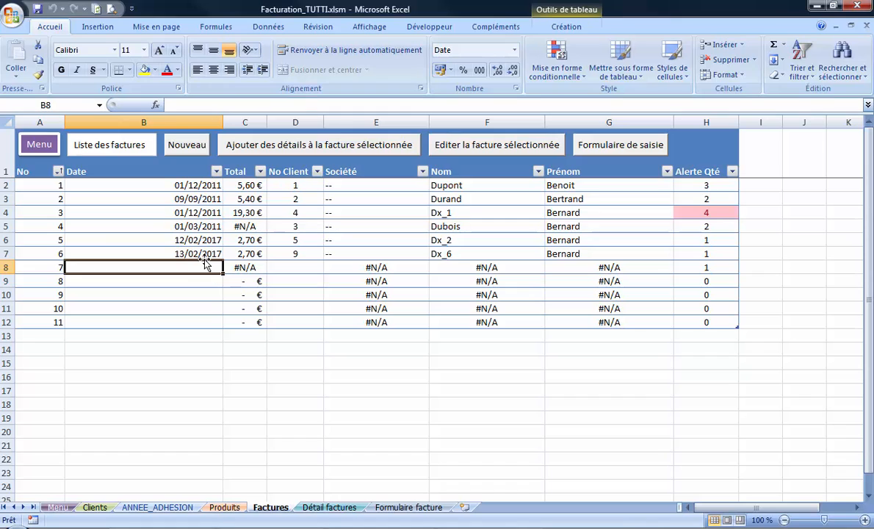
key(ctrl+semicolon)
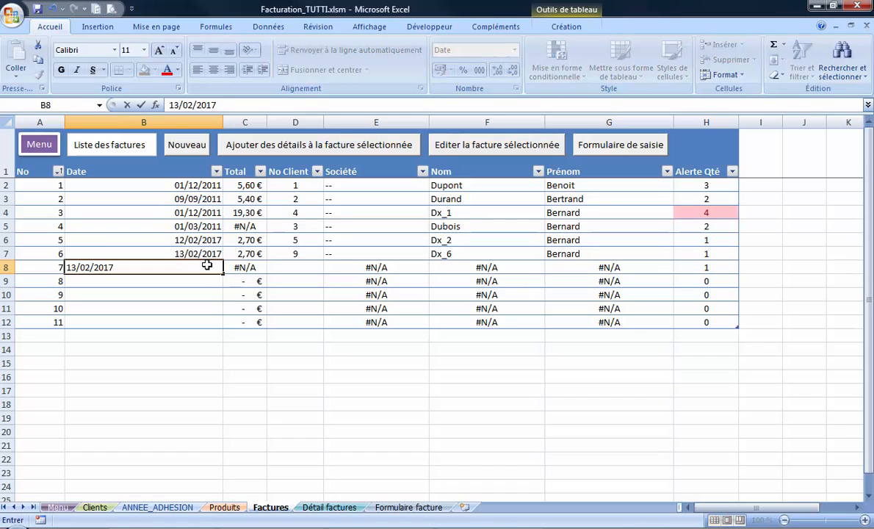
key(Return)
click(206, 267)
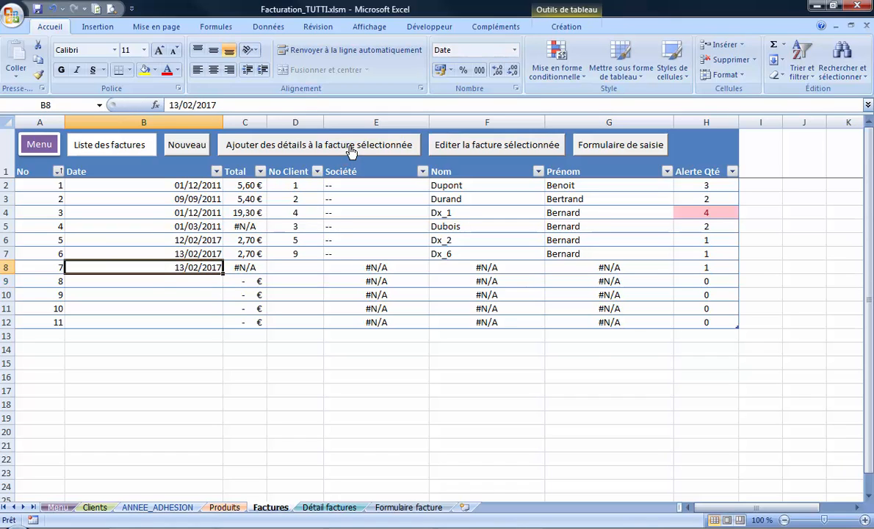
click(351, 152)
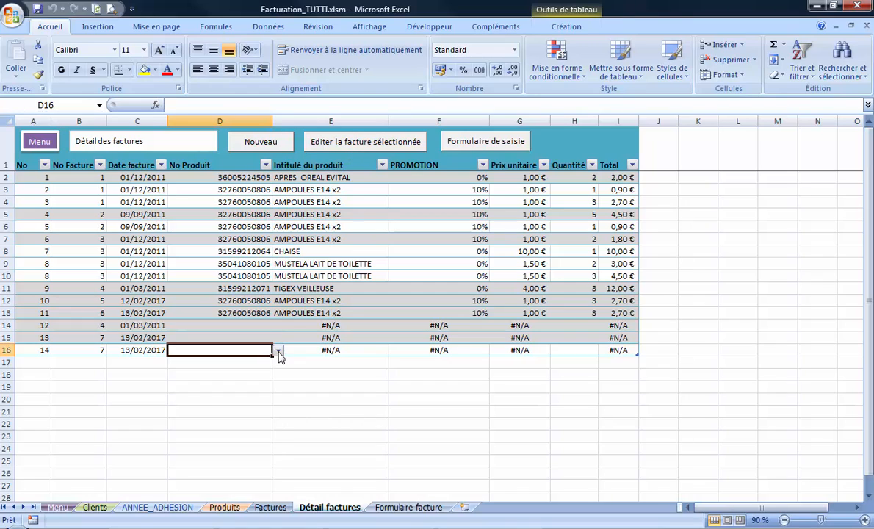
click(278, 352)
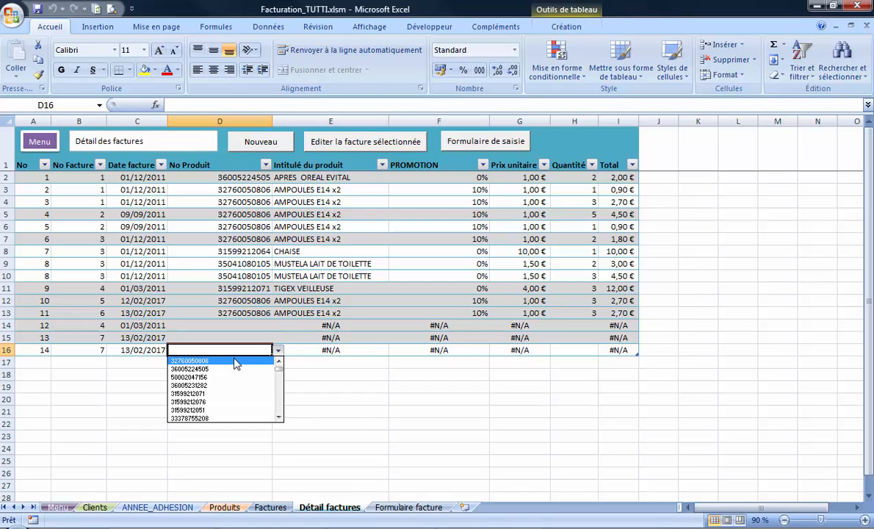
click(238, 361)
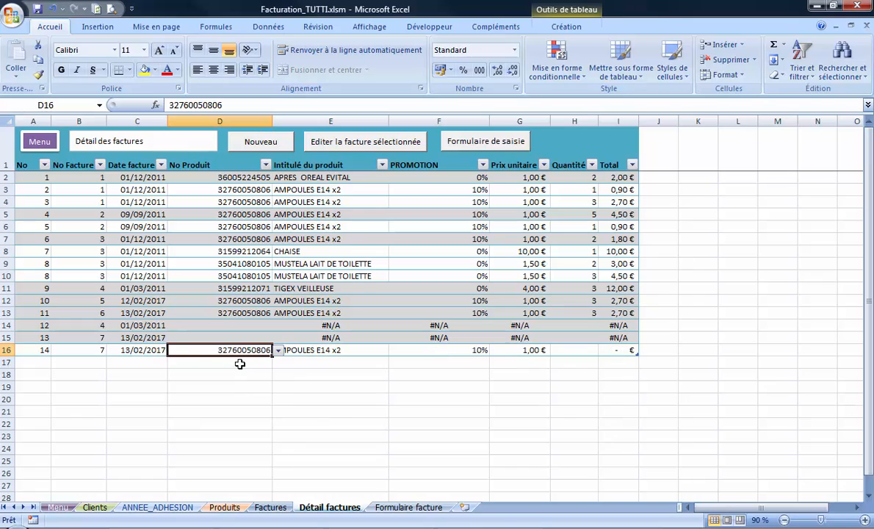
- Check the new detail line's product title, promotion, unit price and total formulas, and set its quantity to 3
click(334, 350)
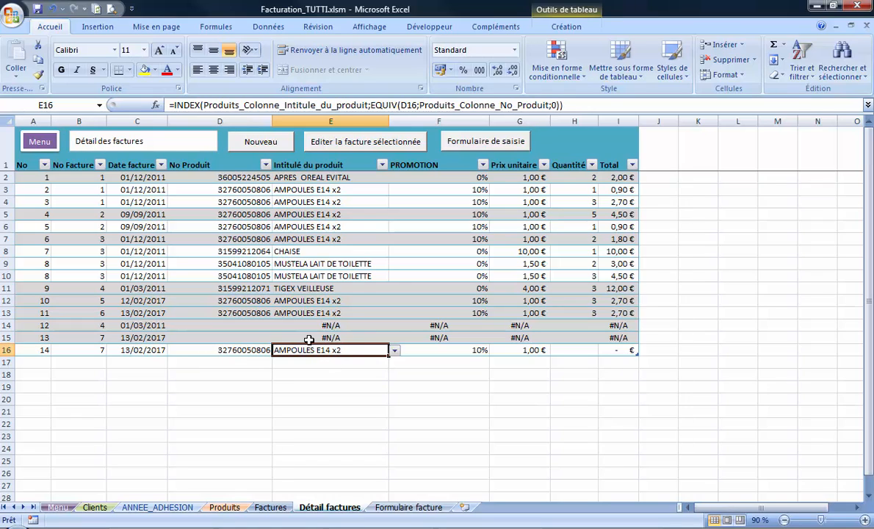
click(468, 354)
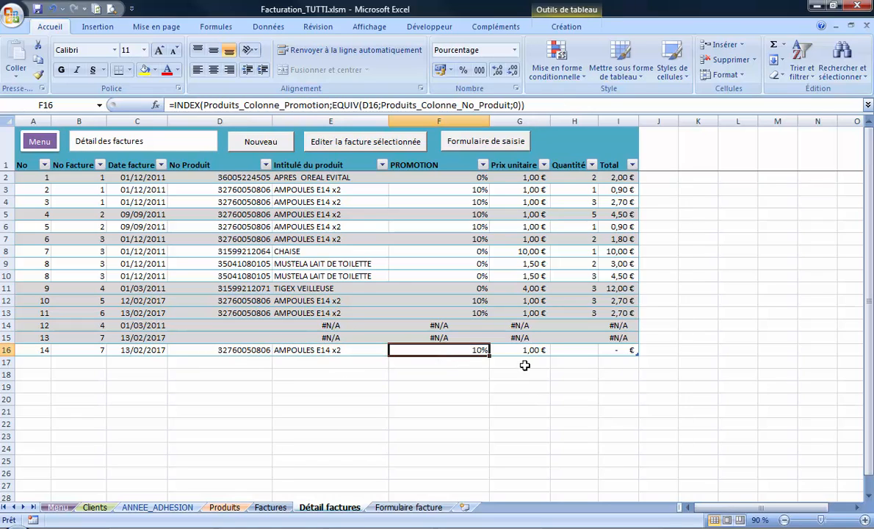
click(528, 352)
click(586, 351)
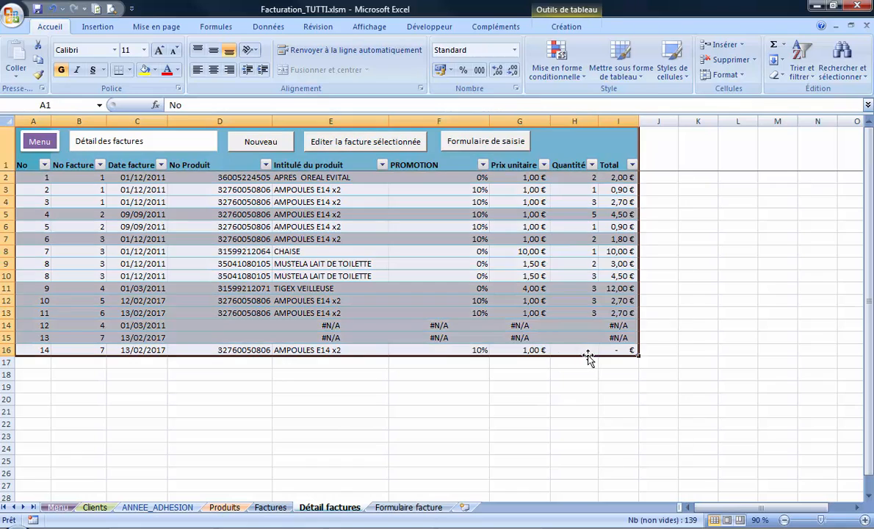
text(3)
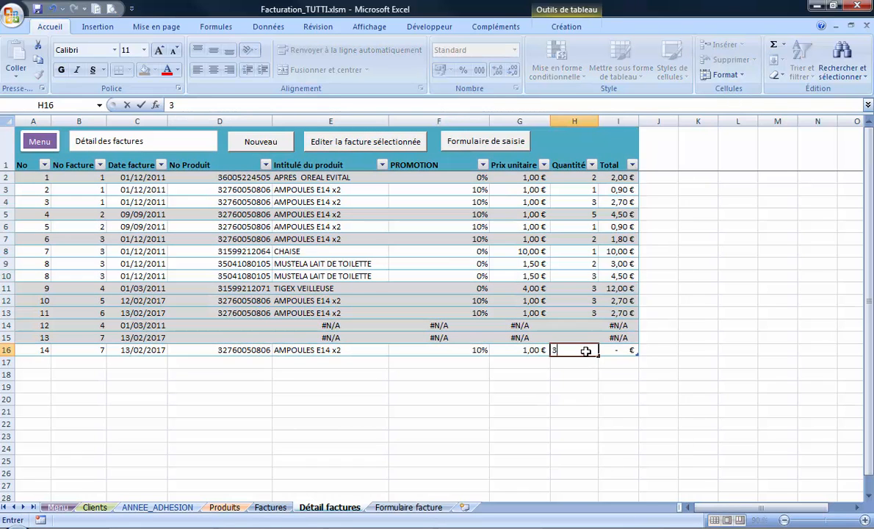
key(Return)
click(630, 353)
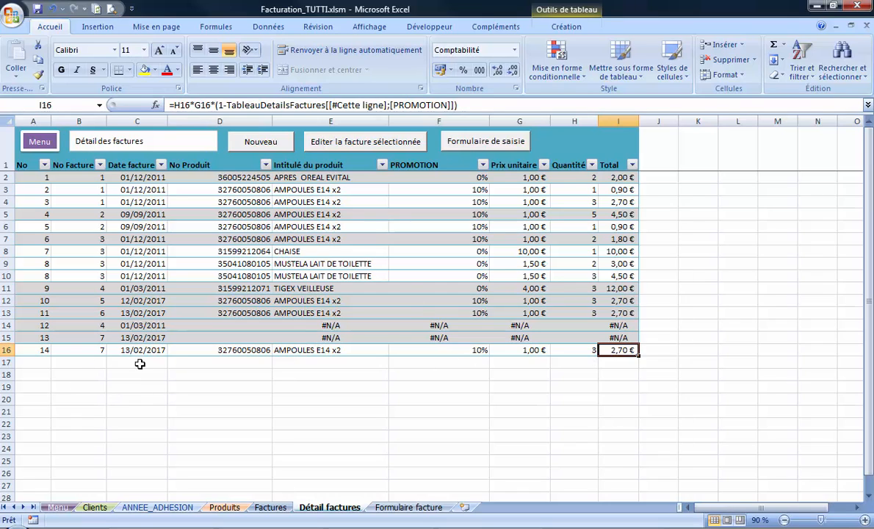
- Open the printable invoice for invoice 3 from its detail line in row 9
click(131, 266)
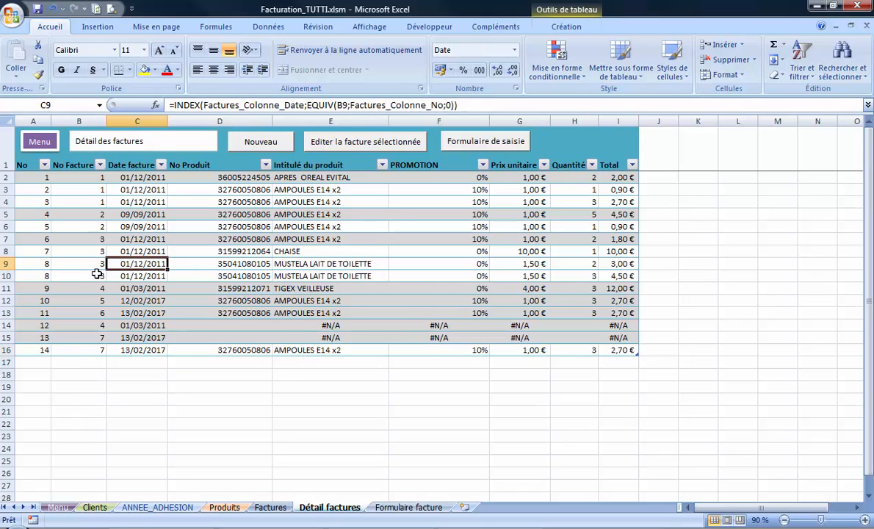
click(88, 121)
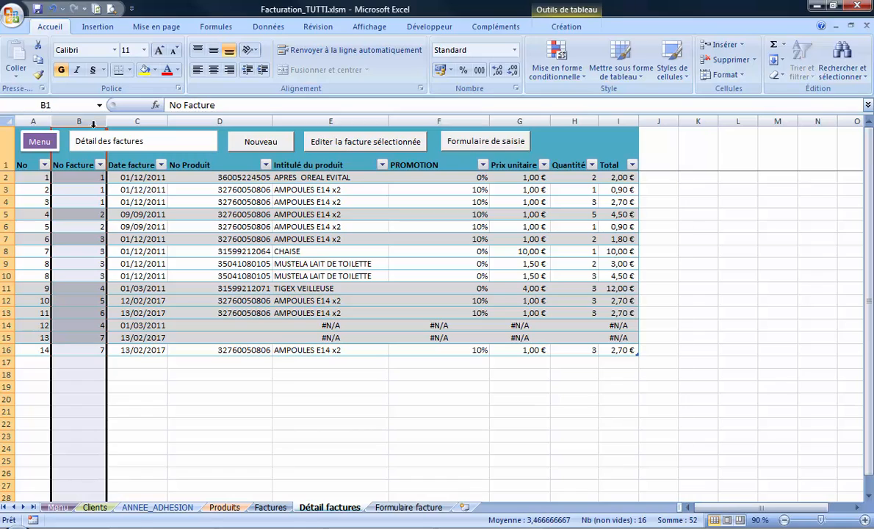
click(133, 262)
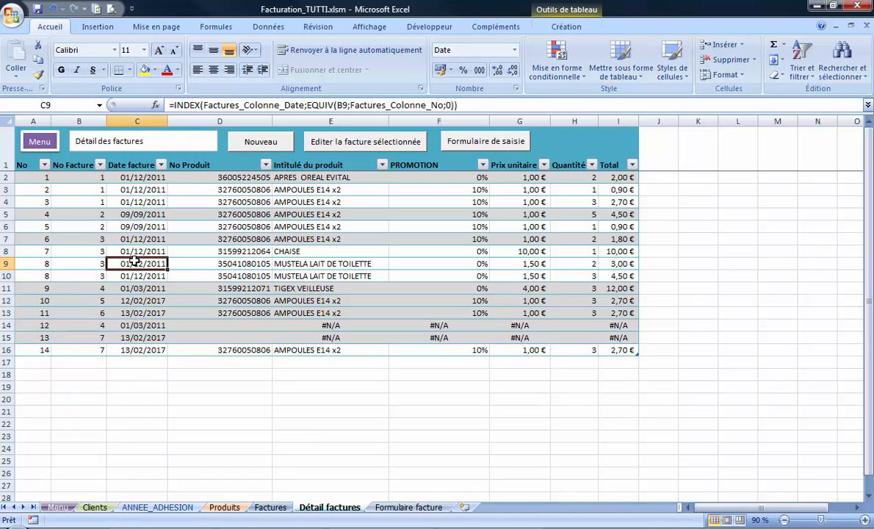
click(355, 265)
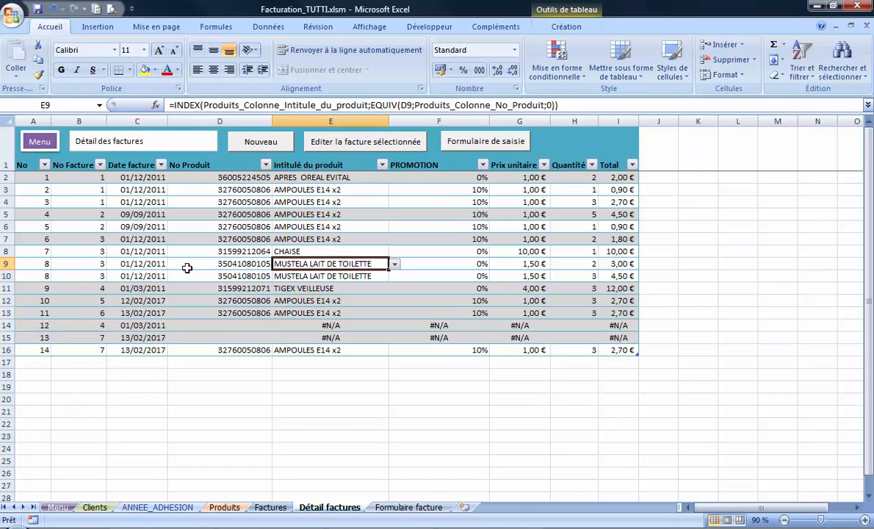
click(363, 141)
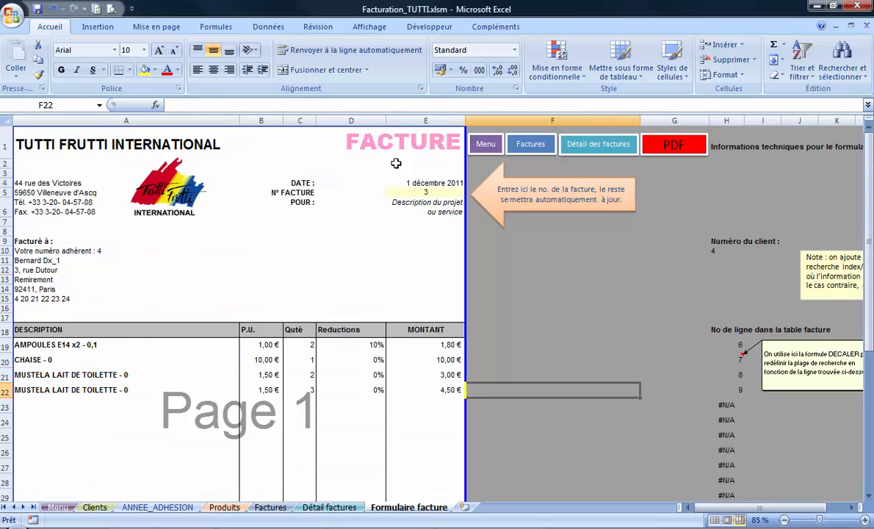
- Examine the printable invoice's company header, billed client block and product lines at a larger zoom
scroll(509, 339, down, 7)
scroll(434, 435, up, 7)
ctrl+scroll(384, 313, up, 2)
drag(724, 507, 705, 508)
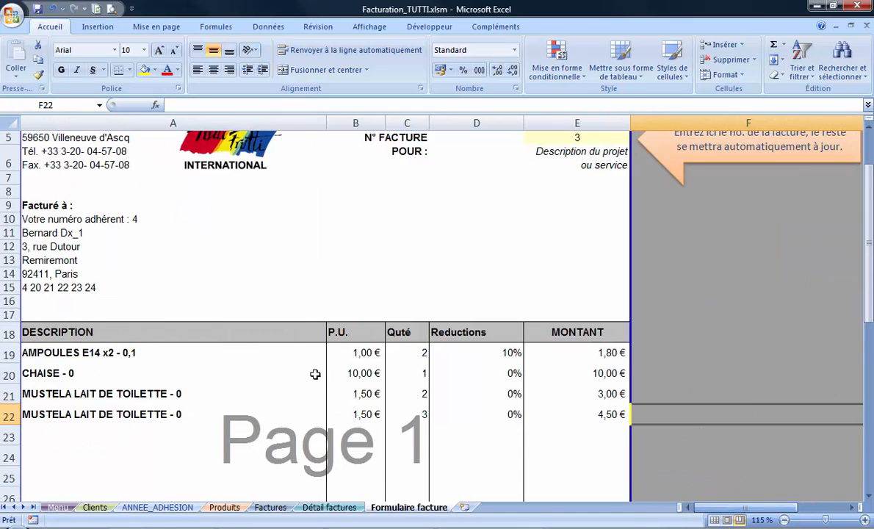
scroll(323, 369, up, 2)
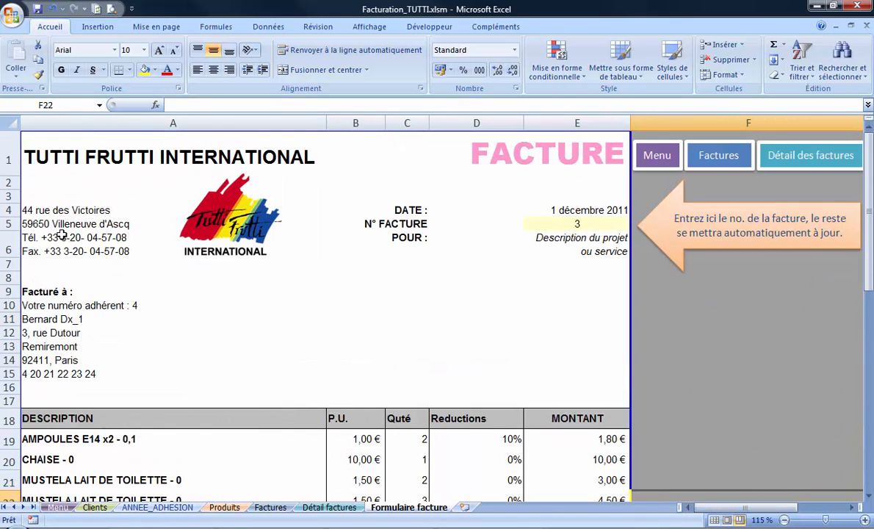
scroll(199, 283, down, 5)
scroll(199, 285, up, 5)
- Switch the printable invoice to invoice number 7 and back to number 3
click(567, 226)
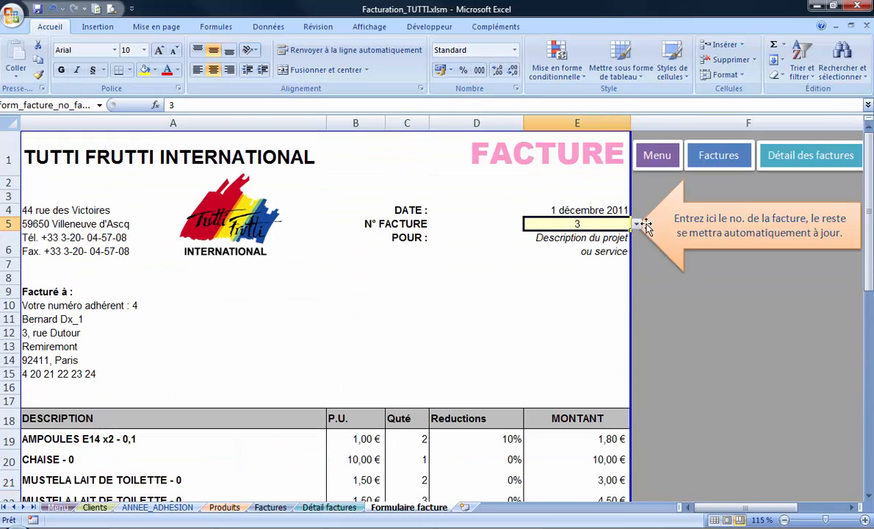
click(636, 224)
click(558, 275)
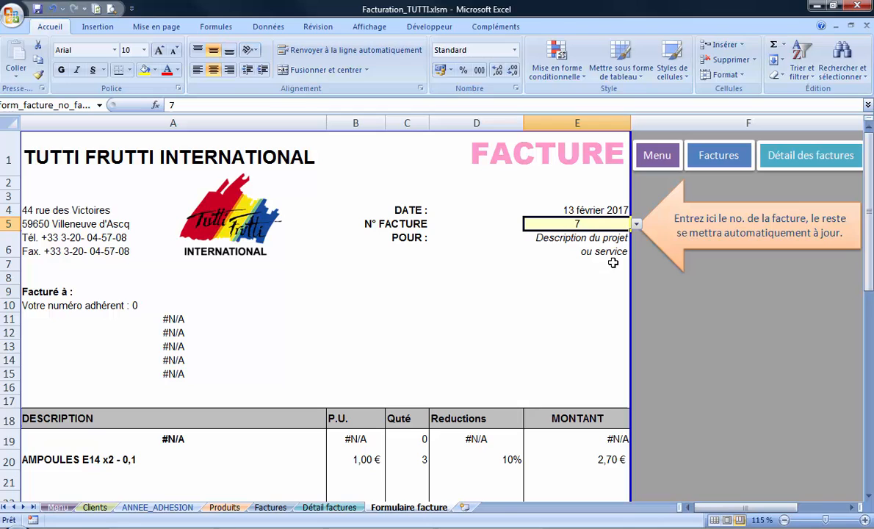
click(634, 221)
drag(636, 277, 638, 262)
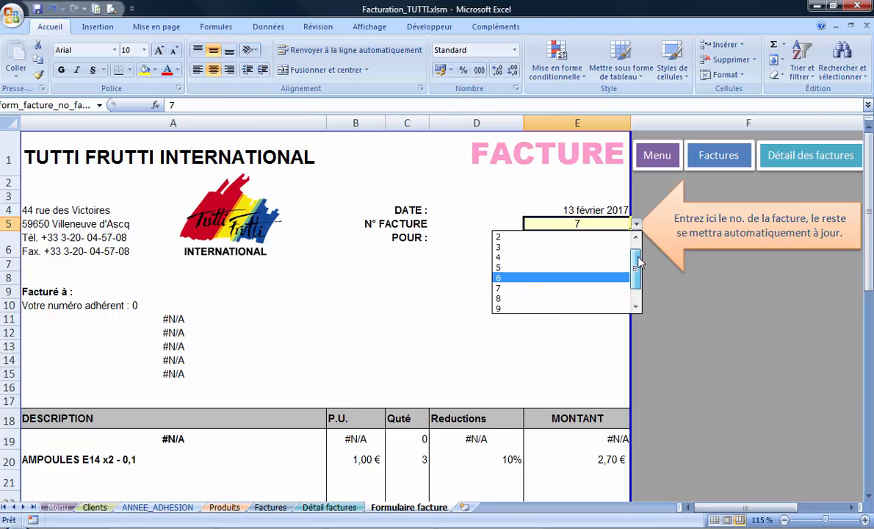
click(523, 247)
- Review invoice 3's product lines, total, member discount and payment section
scroll(503, 282, down, 5)
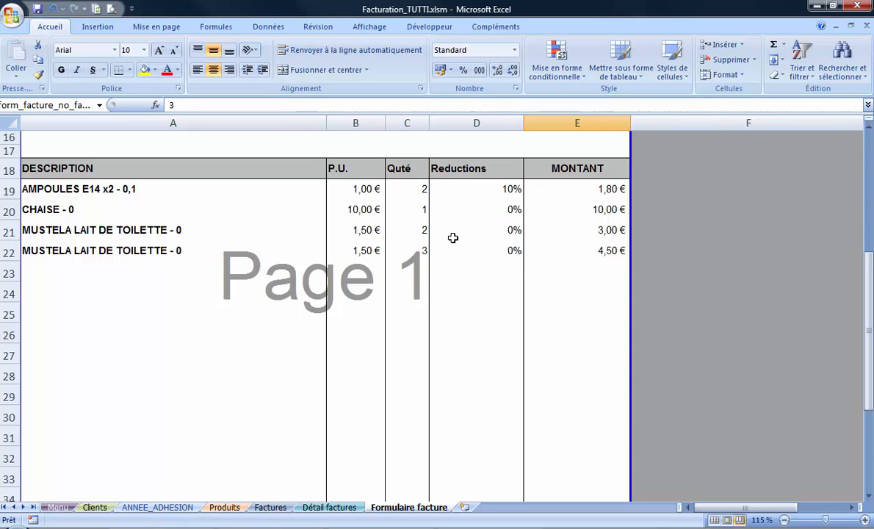
scroll(485, 249, down, 1)
scroll(533, 283, up, 1)
scroll(555, 290, up, 2)
scroll(576, 338, down, 5)
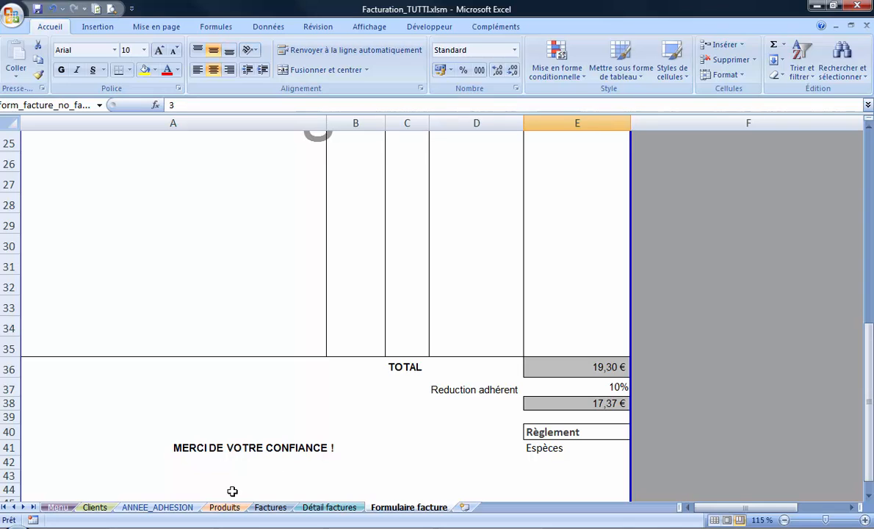
- Check the discount values in the Remise column of the Clients sheet, cells R2 to R11
click(103, 507)
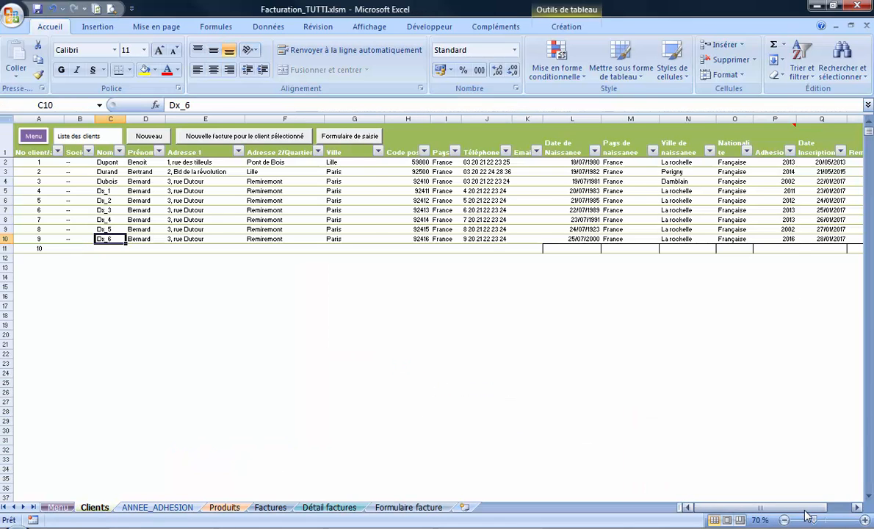
scroll(829, 260, right, 3)
drag(770, 157, 765, 248)
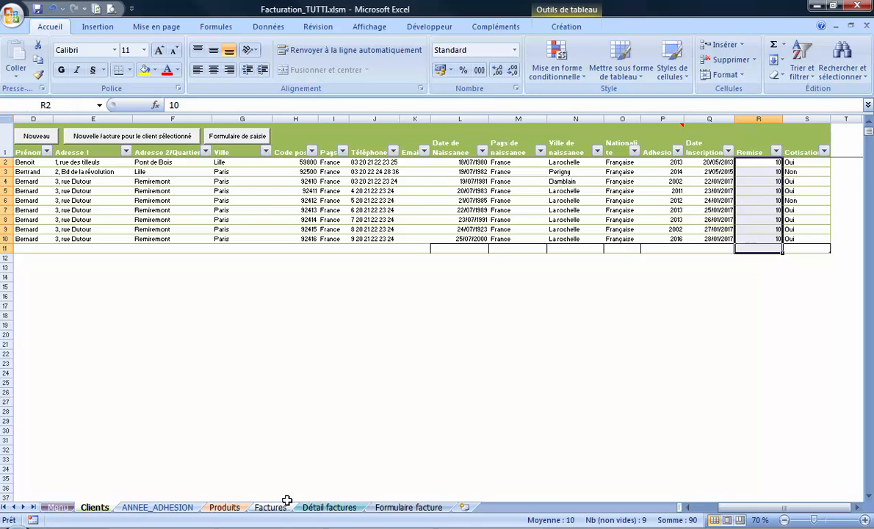
- Return to the Formulaire facture sheet and view the header of the invoice
click(350, 510)
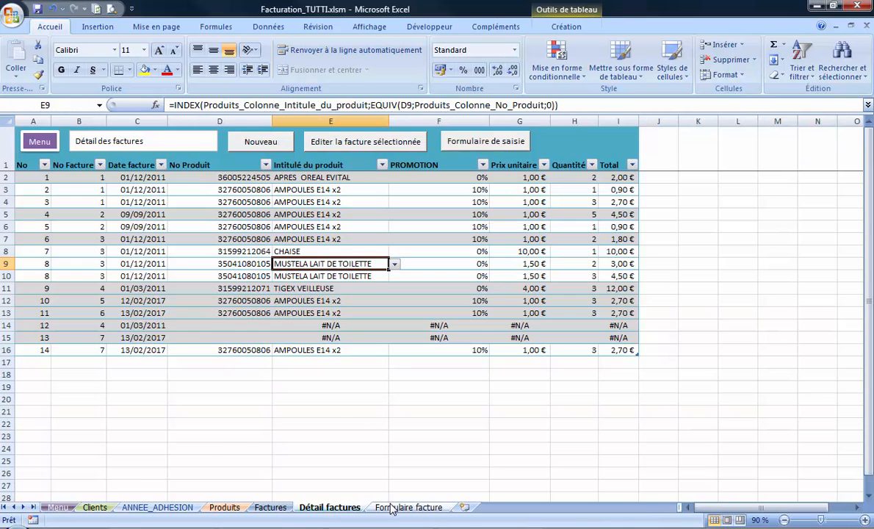
click(390, 507)
scroll(463, 351, up, 5)
scroll(474, 363, up, 3)
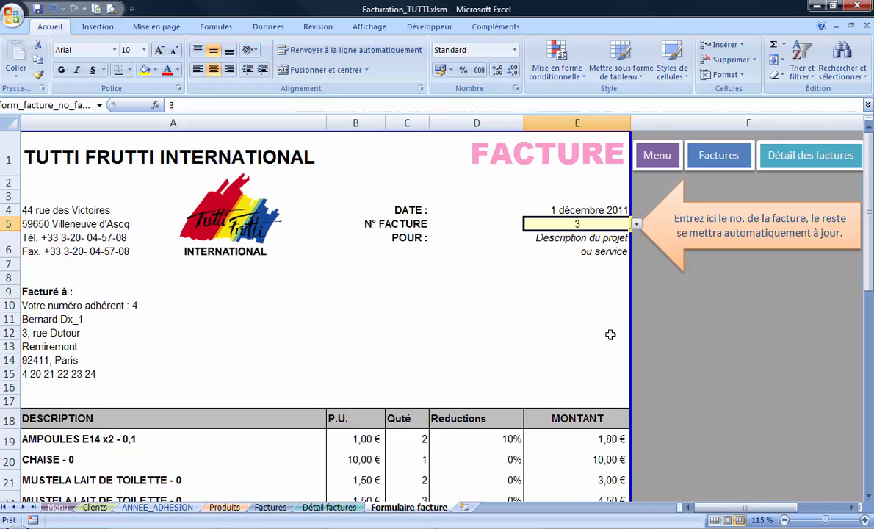
- Browse the Détail factures records in the data entry form, stopping at line 13, and close the form
click(330, 508)
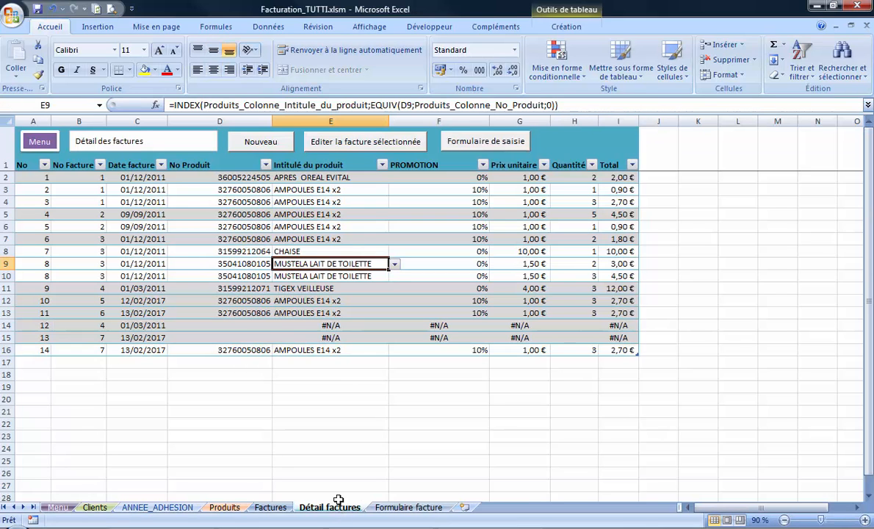
click(487, 141)
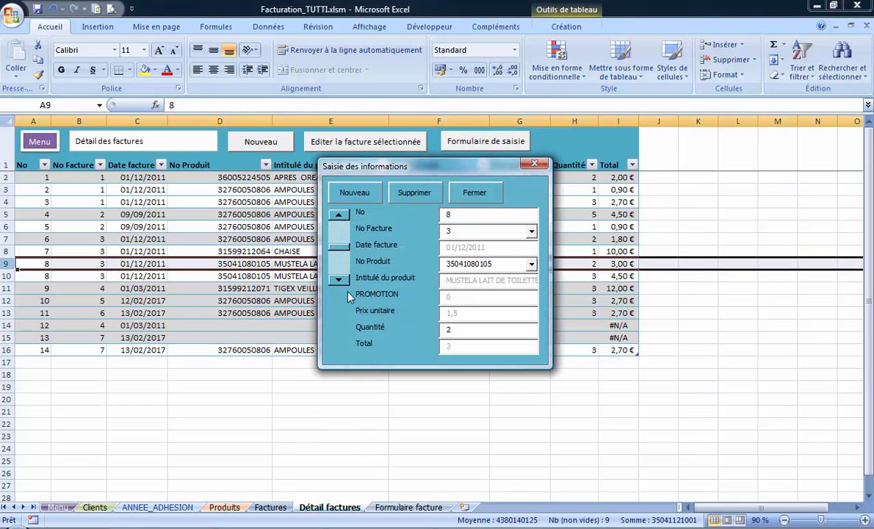
click(340, 280)
click(340, 280)
click(340, 279)
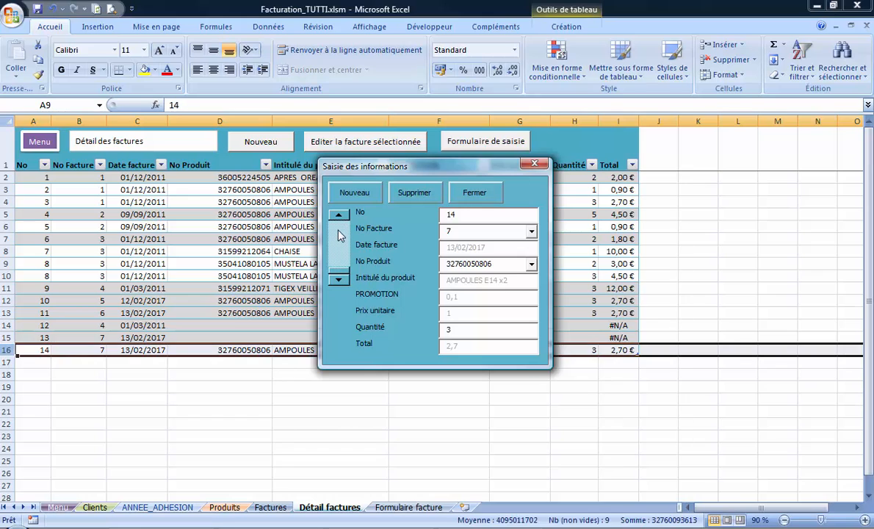
click(339, 215)
click(475, 192)
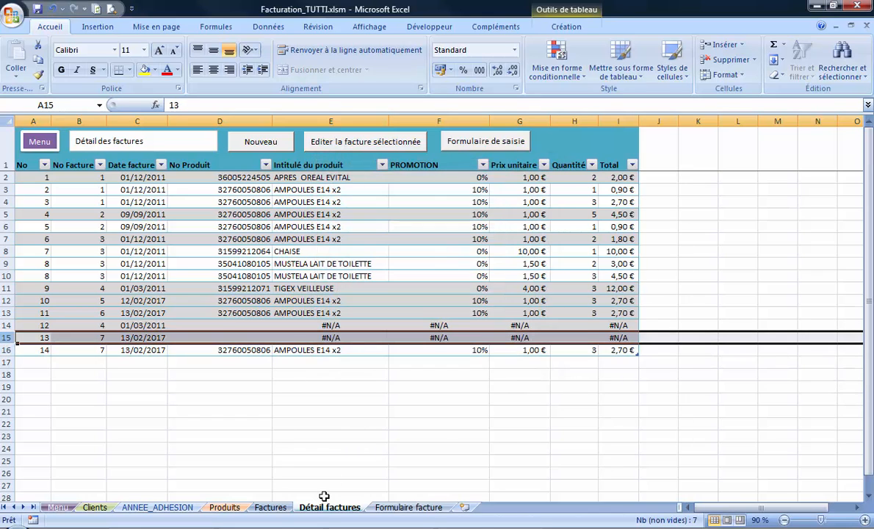
- View the row 8 invoice of the Factures sheet in its data entry form and close the form
click(270, 507)
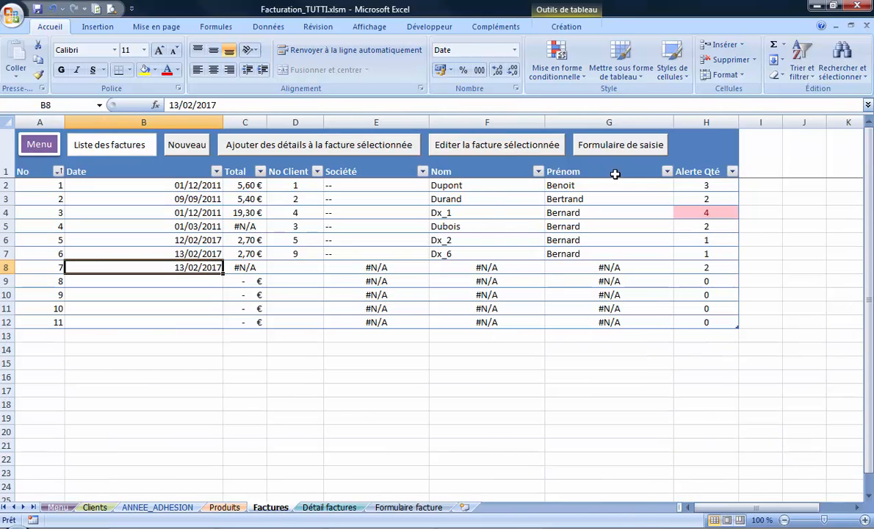
click(623, 150)
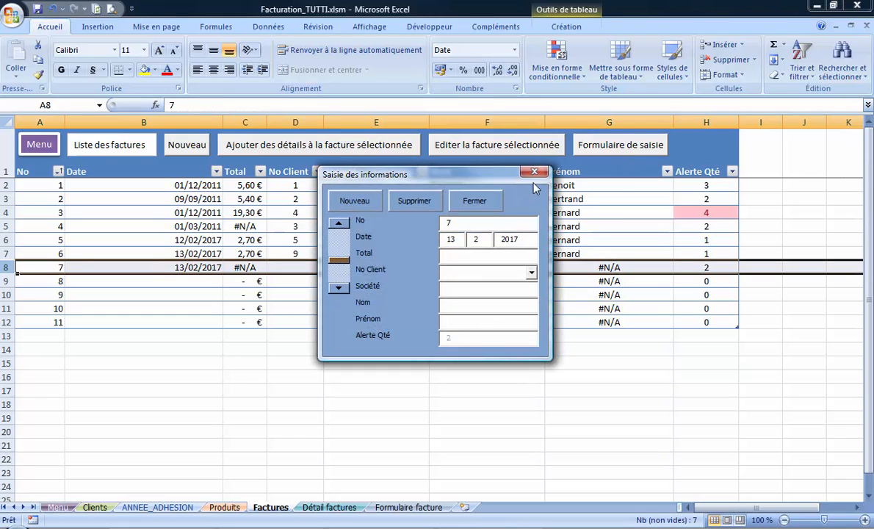
click(534, 172)
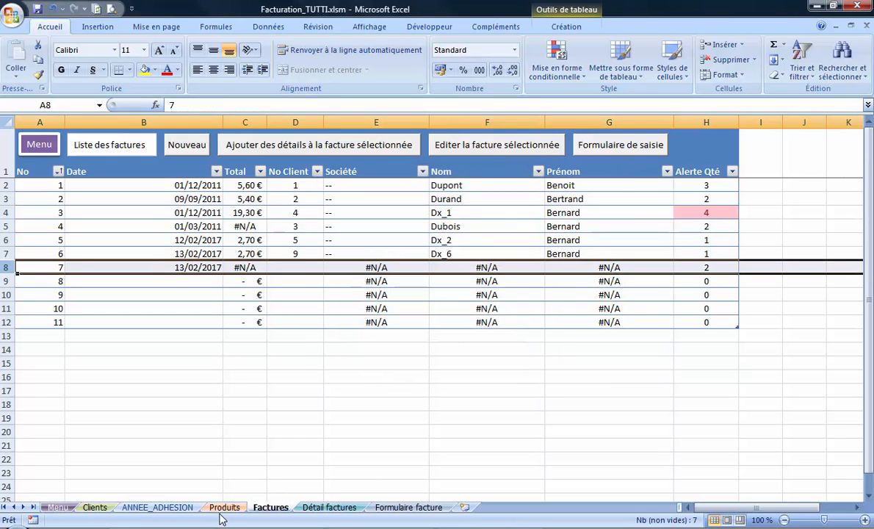
- Review the product numbers, names, unit prices, stock and promotion columns on the Produits sheet, ending at cell E2
click(95, 507)
click(224, 507)
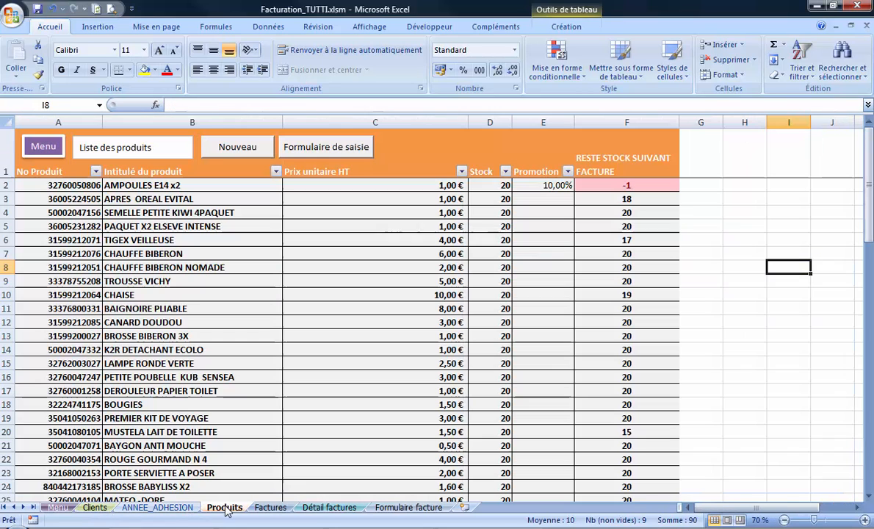
click(85, 187)
mouse_move(84, 186)
mouse_down()
mouse_move(85, 321)
mouse_move(85, 186)
mouse_up()
drag(159, 188, 173, 290)
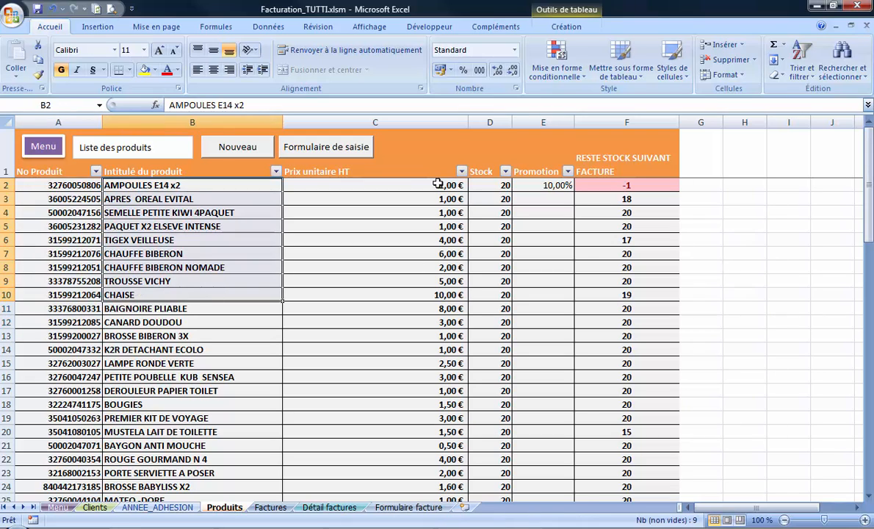
drag(408, 185, 438, 308)
click(492, 185)
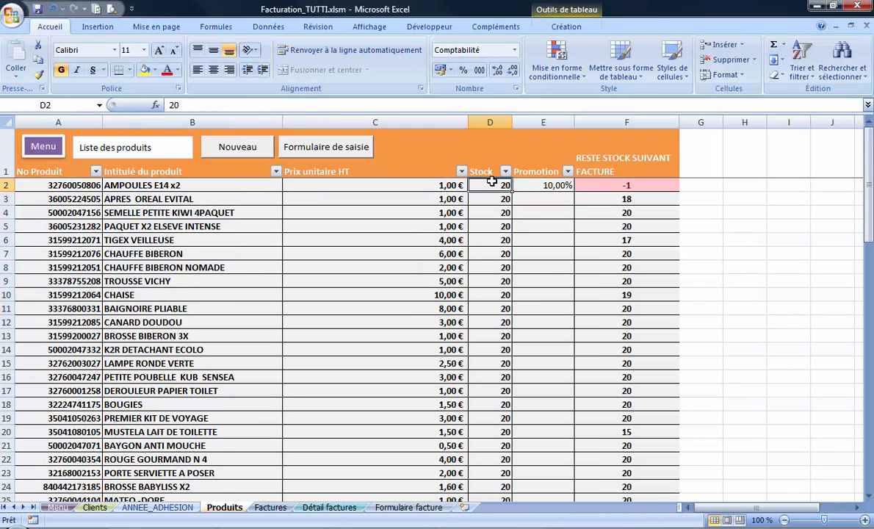
click(562, 185)
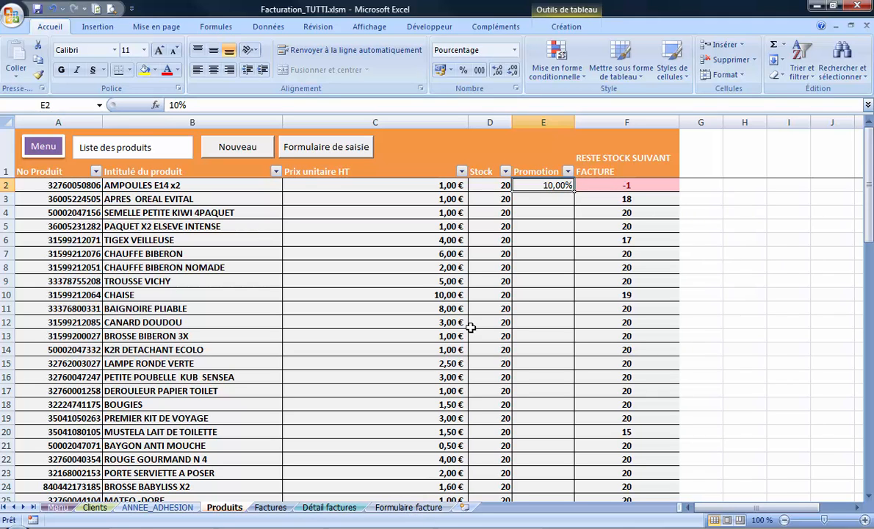
- Test the stock alert for AMPOULES E14 x2 by setting its stock in cell D2 to 19 and to 22
click(487, 185)
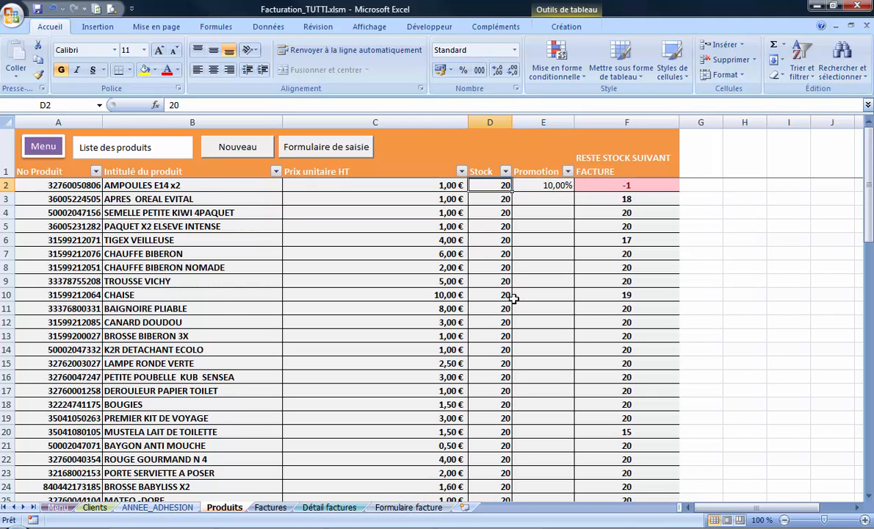
scroll(503, 293, down, 5)
scroll(497, 375, up, 5)
text(19)
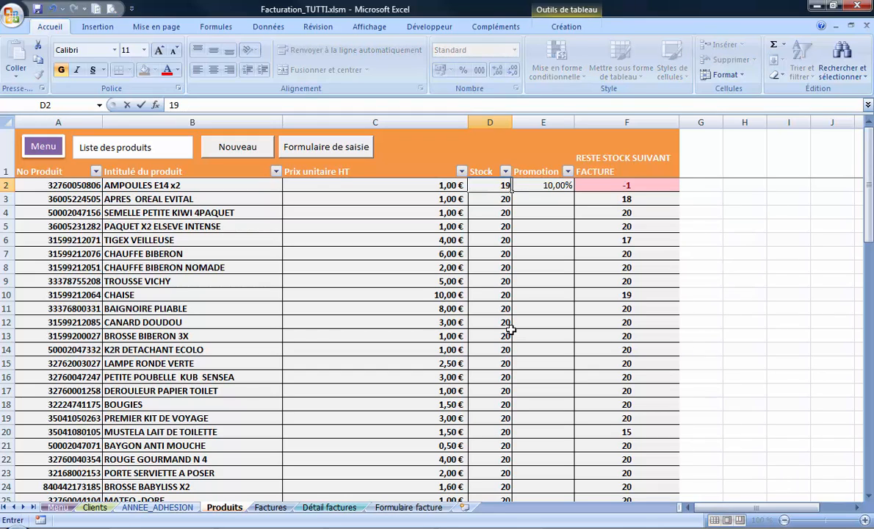
key(Return)
key(Up)
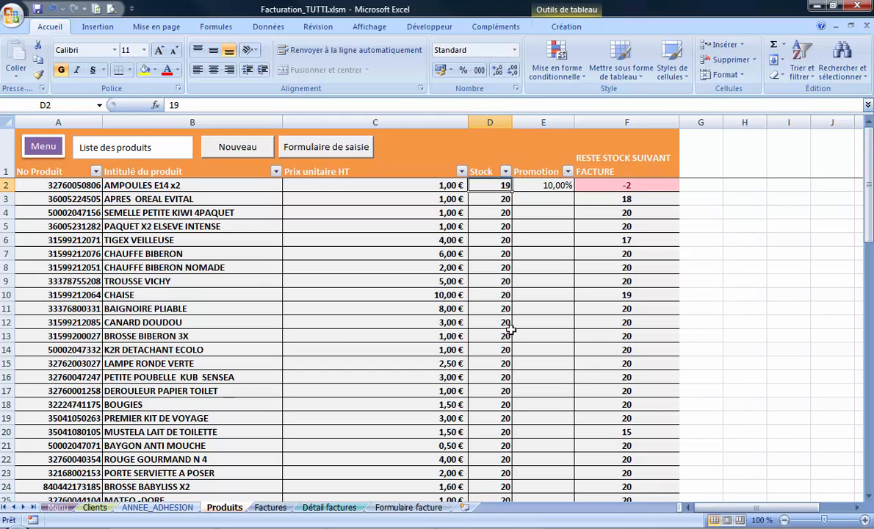
text(20)
key(Return)
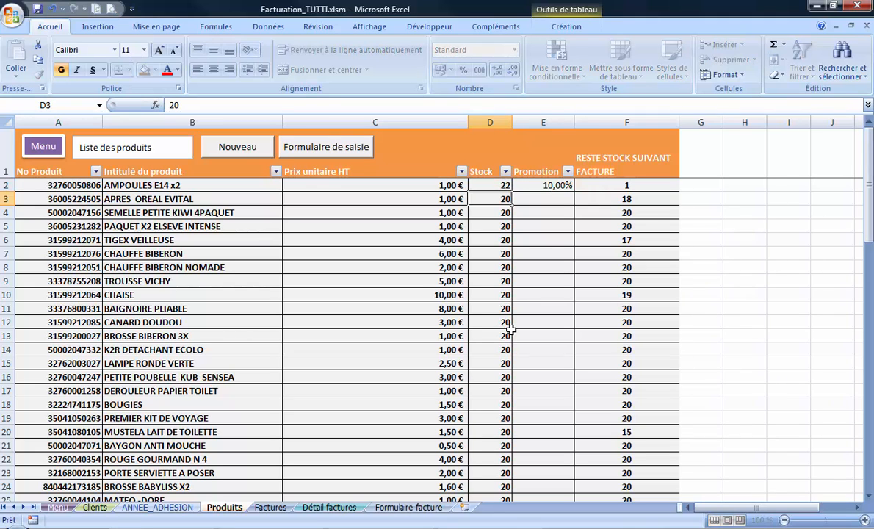
- Inspect the conditional formatting rule applied to the remaining-stock column F2:F73 and close the rules manager
drag(617, 186, 626, 485)
scroll(639, 308, up, 17)
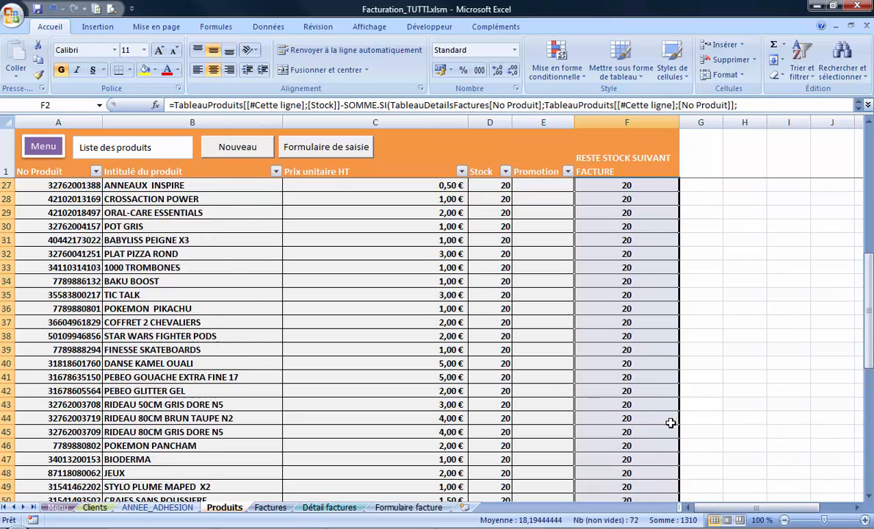
click(559, 52)
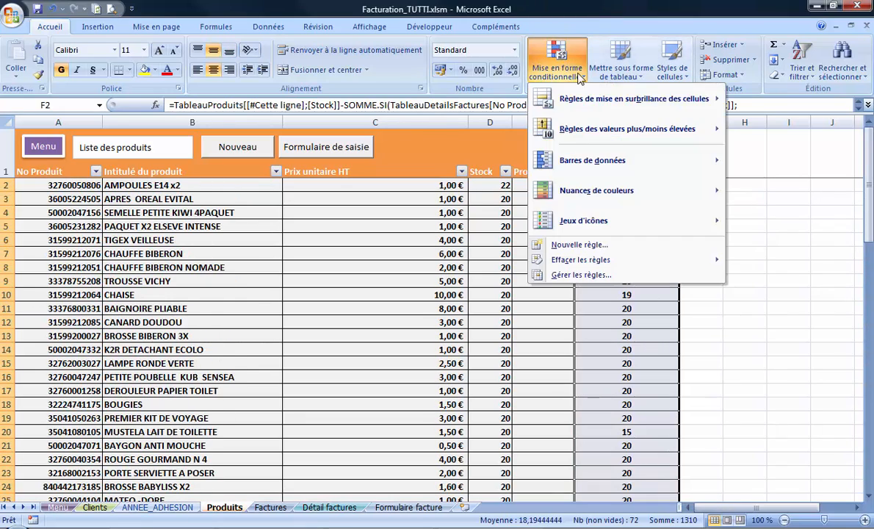
mouse_move(515, 259)
click(490, 277)
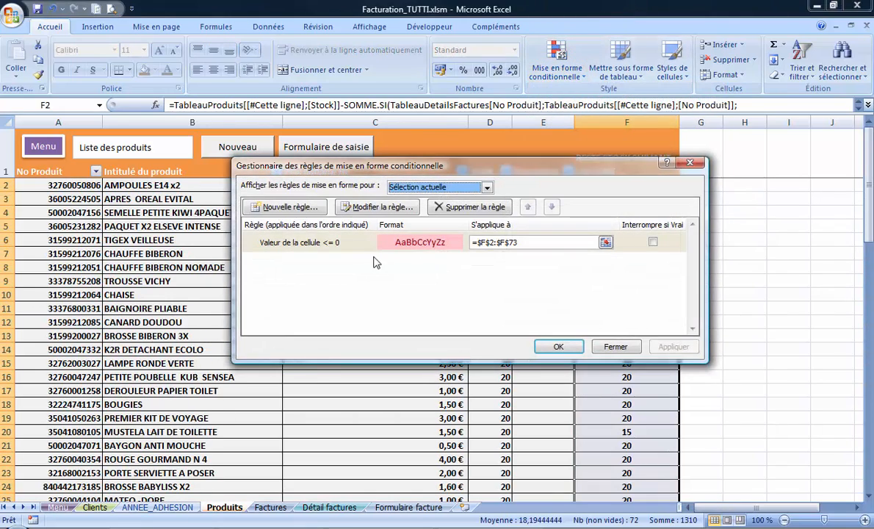
click(384, 246)
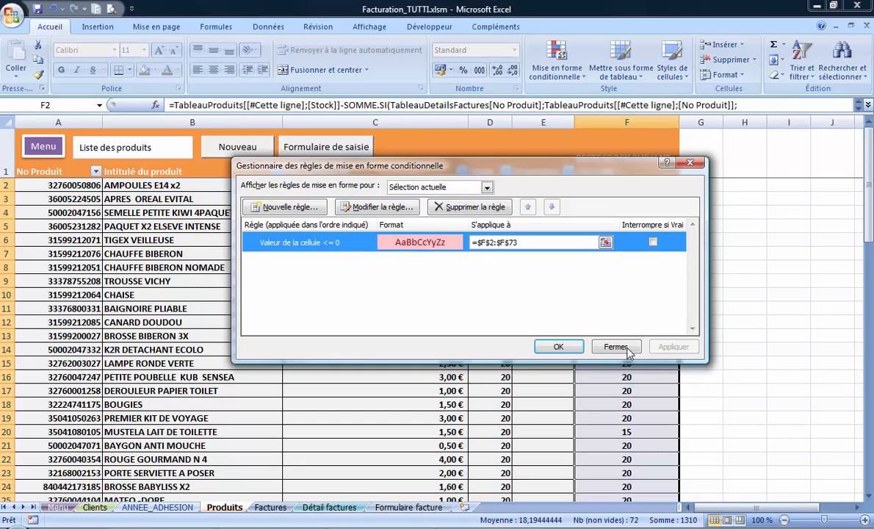
click(560, 347)
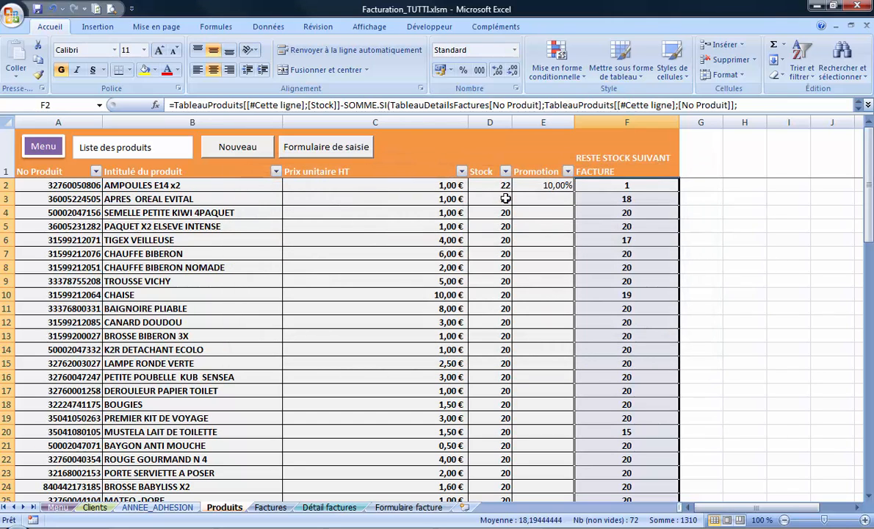
- Set the stock of AMPOULES E14 x2 in cell D2 to 20
click(500, 185)
text(20)
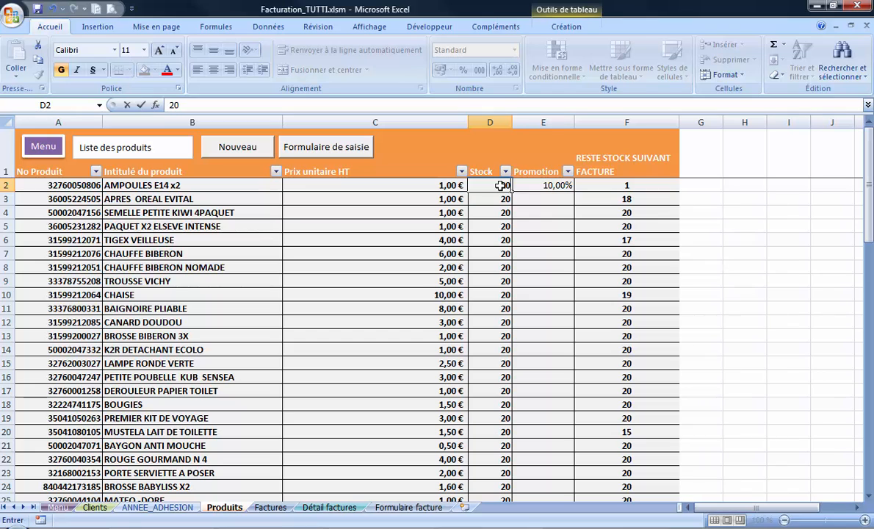
key(Return)
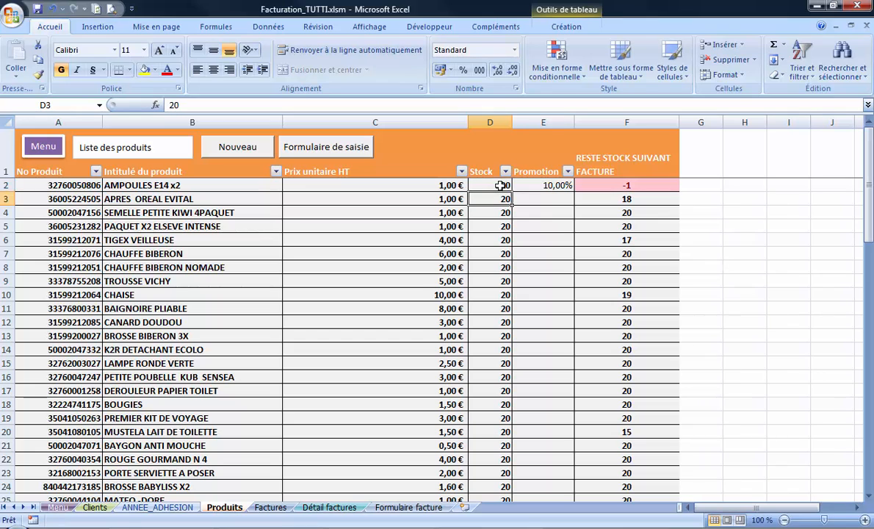
- Check the promotion in cell E2, the Clients and Détail factures sheets, and the Reduction adhérent formula in E37 of Formulaire facture
click(562, 185)
click(94, 507)
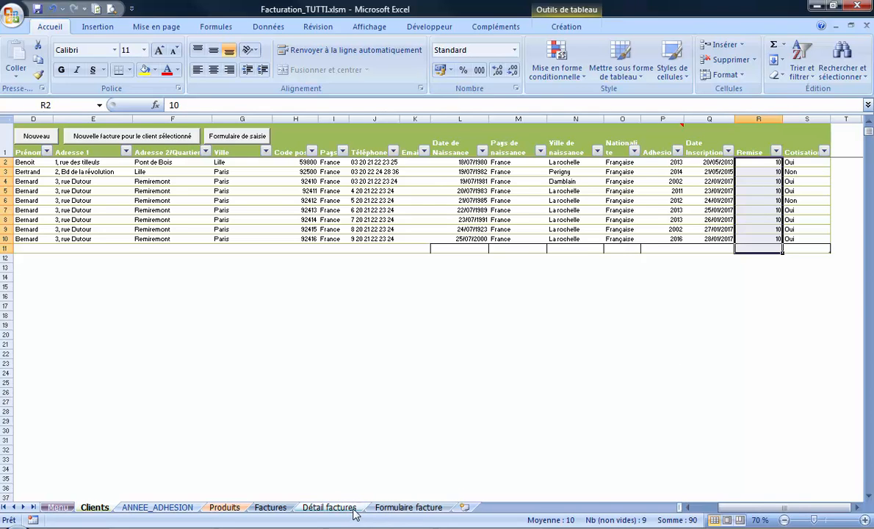
click(329, 506)
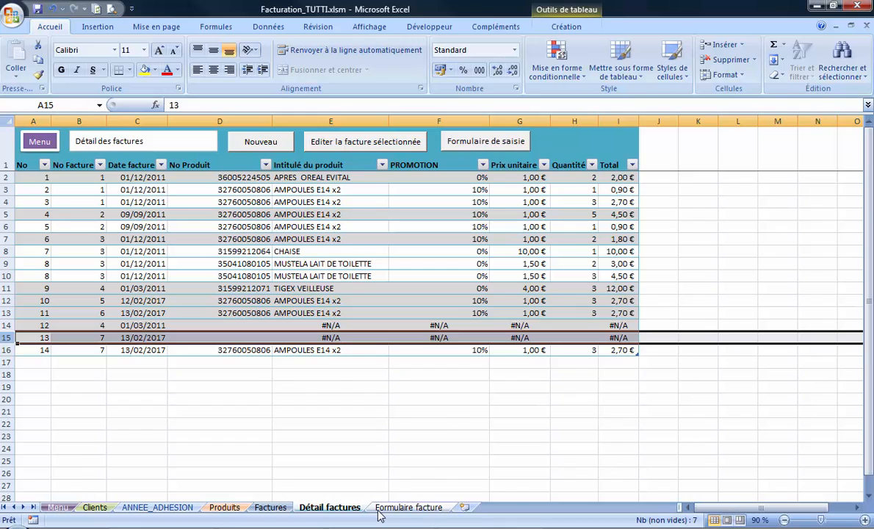
click(381, 509)
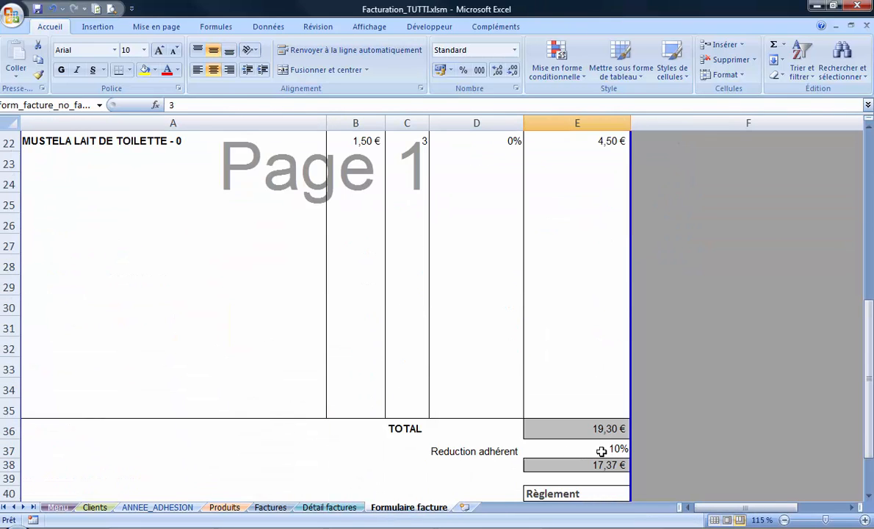
click(608, 447)
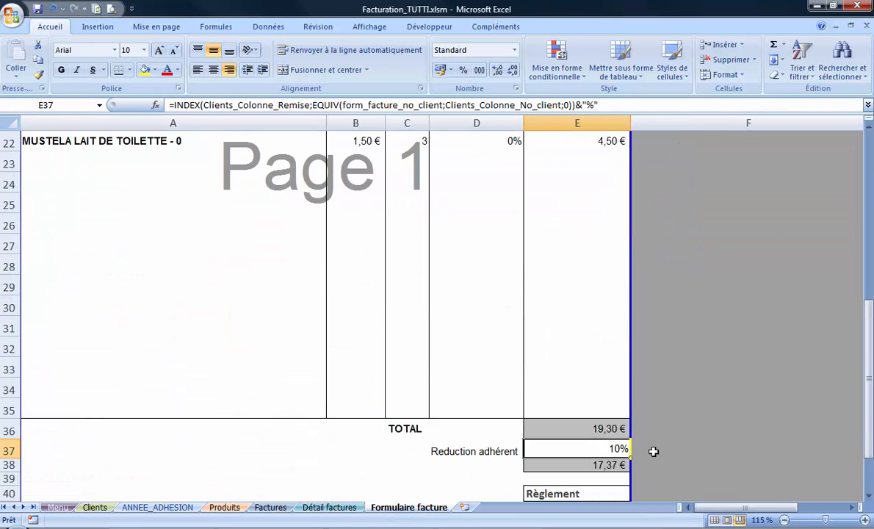
- Export invoice 3 from the Formulaire facture sheet as a PDF and close the generated document
scroll(661, 368, up, 7)
click(686, 328)
scroll(522, 400, down, 3)
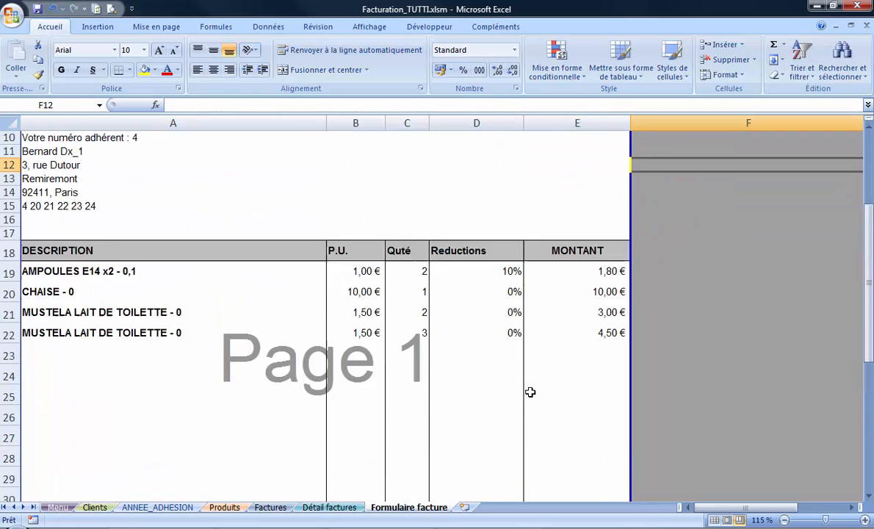
scroll(530, 392, up, 3)
scroll(539, 363, down, 2)
scroll(491, 371, up, 2)
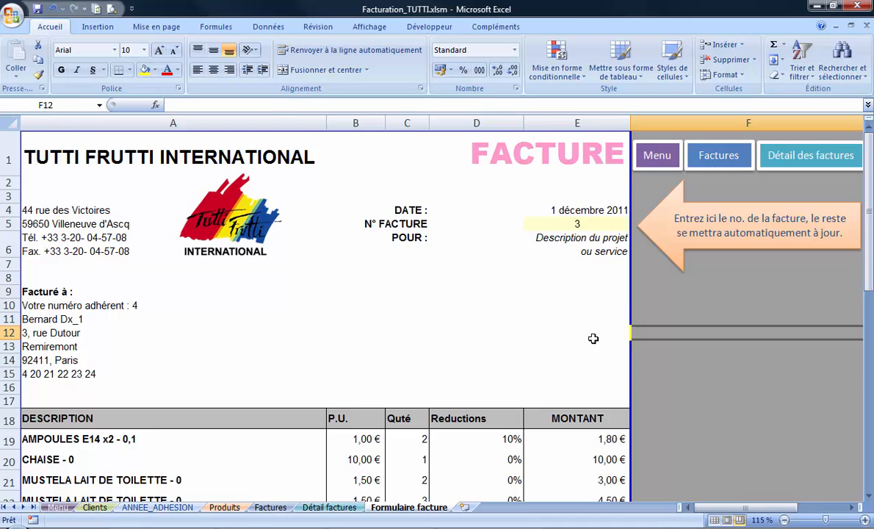
scroll(595, 335, down, 1)
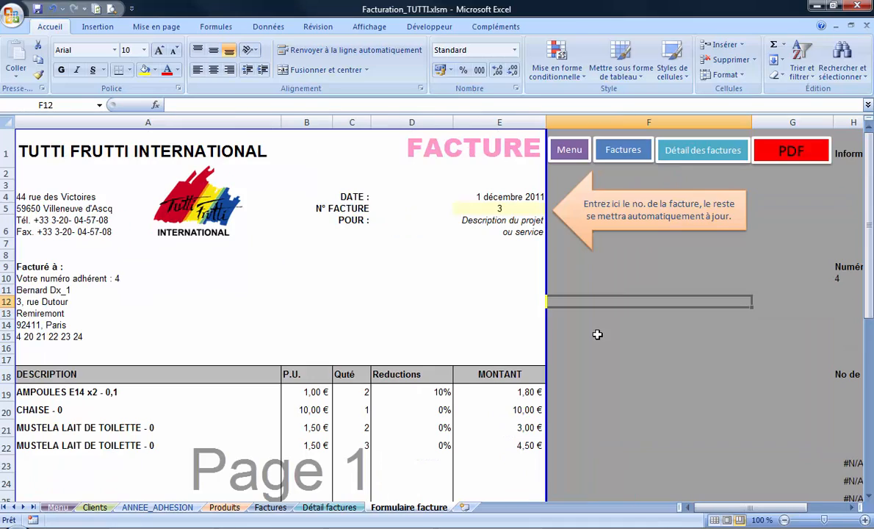
click(764, 153)
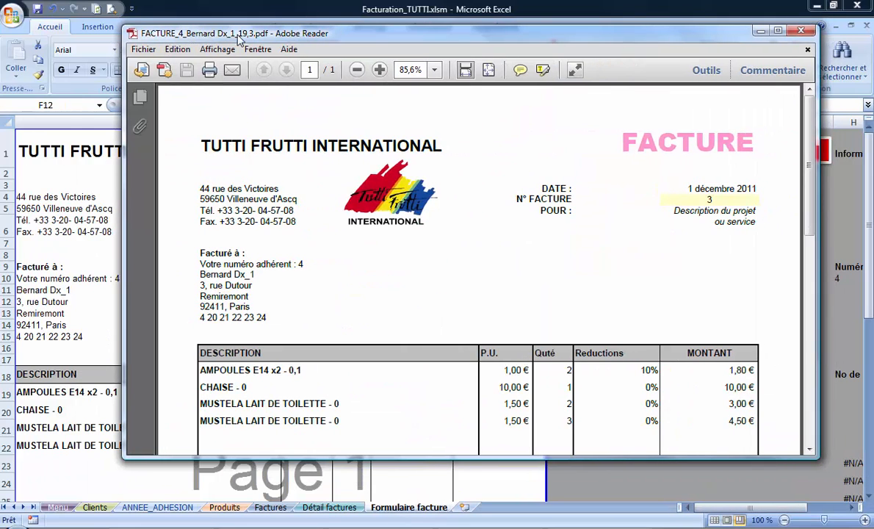
click(794, 34)
click(698, 395)
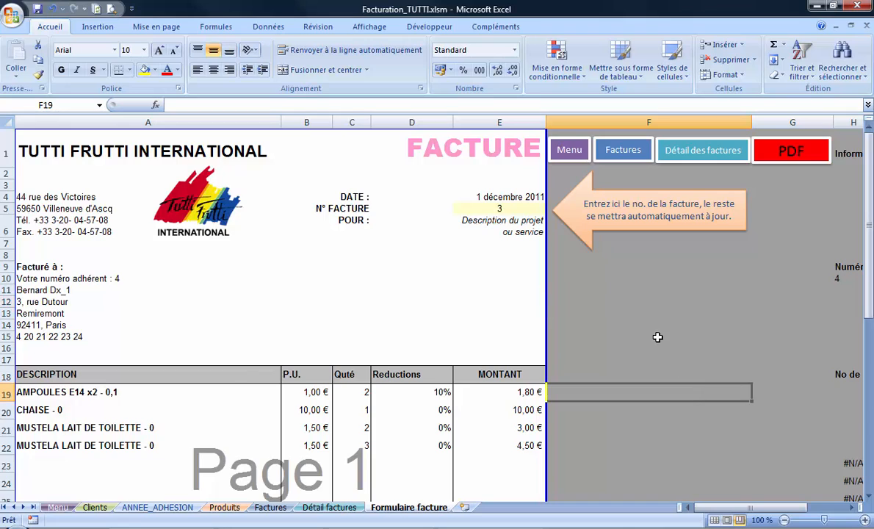
- Return to the Clients sheet
click(94, 507)
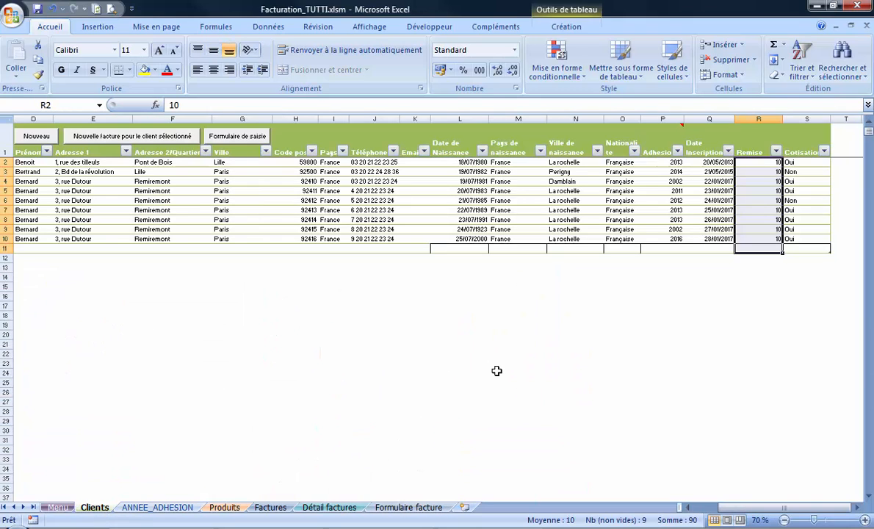